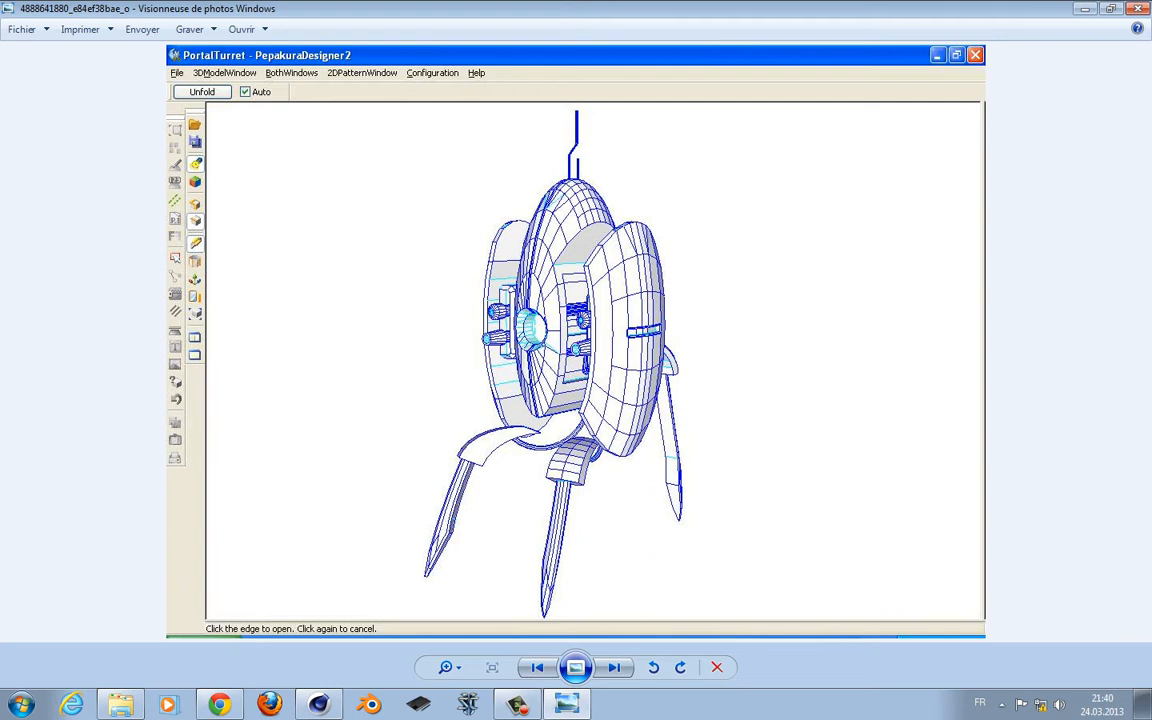
- Look through the turret reference images, comparing the wireframe and low-poly renders
key(Right)
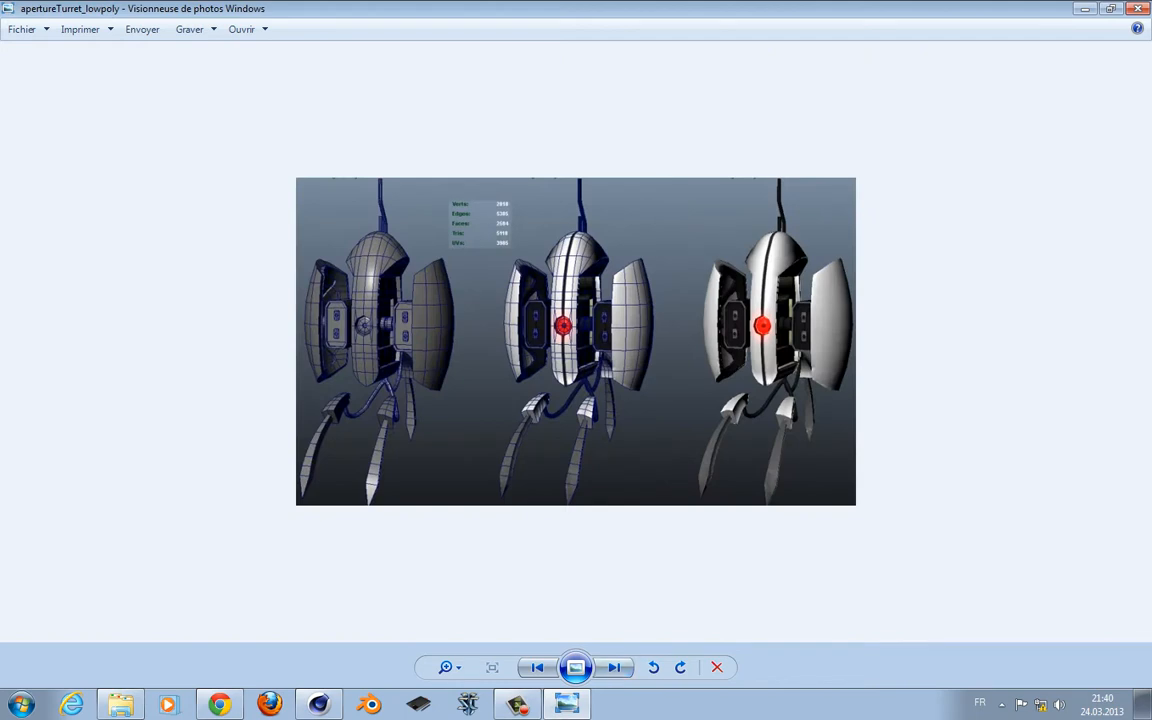
key(Right)
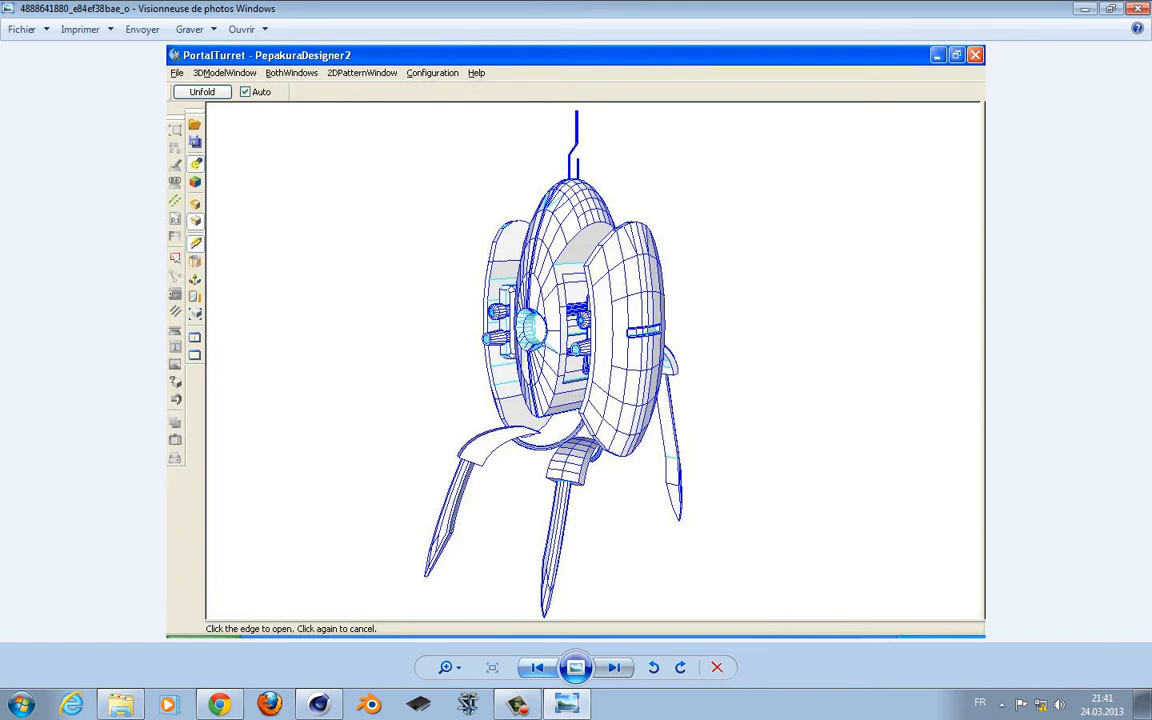
key(Right)
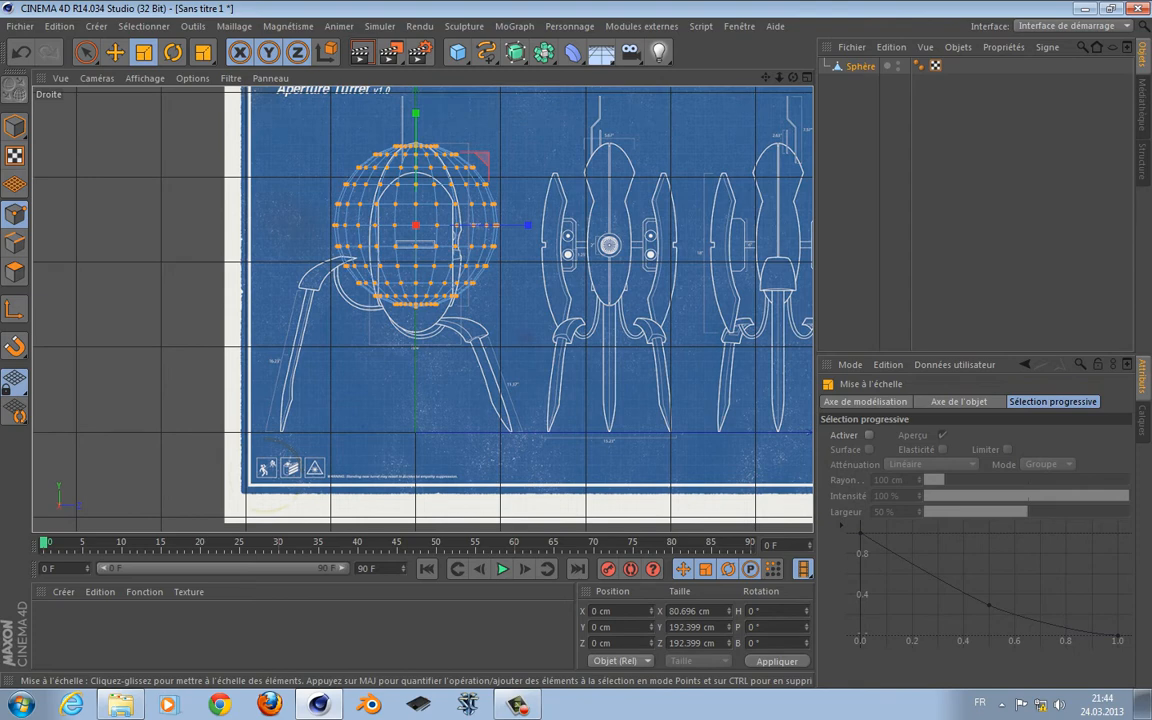
- Scale the sphere's points along Z to about 105 cm to fit the head in the blueprint's side view
drag(527, 225, 508, 222)
scroll(537, 324, down, 4)
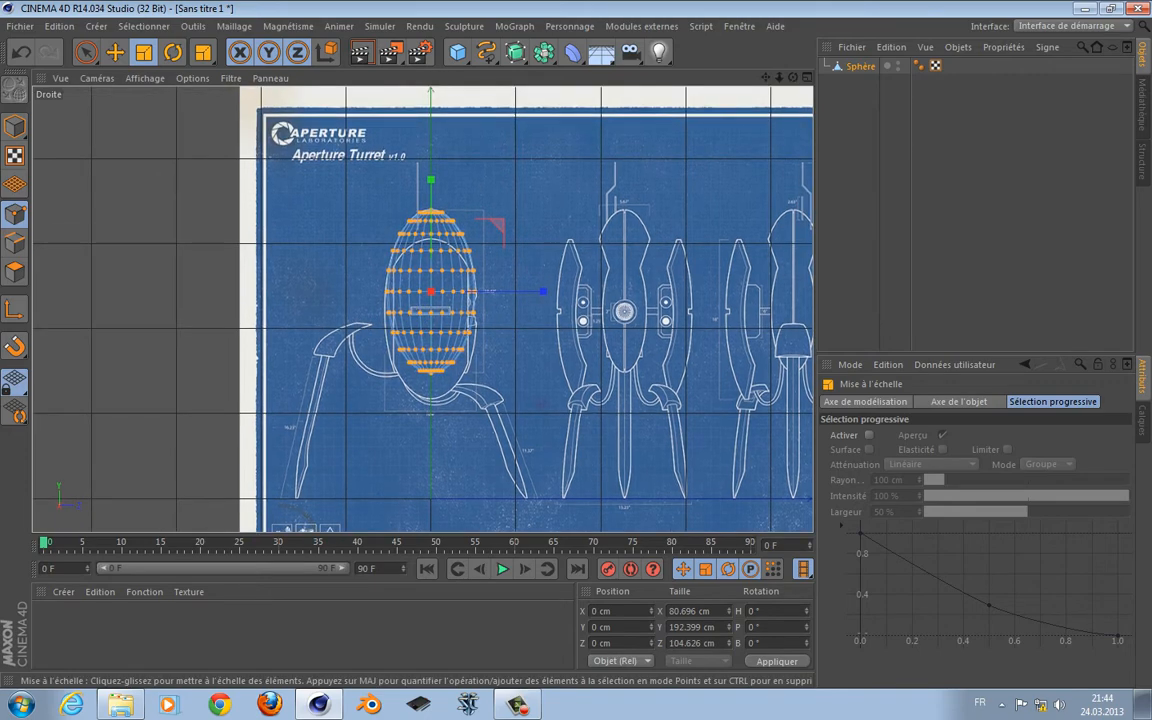
scroll(537, 324, up, 6)
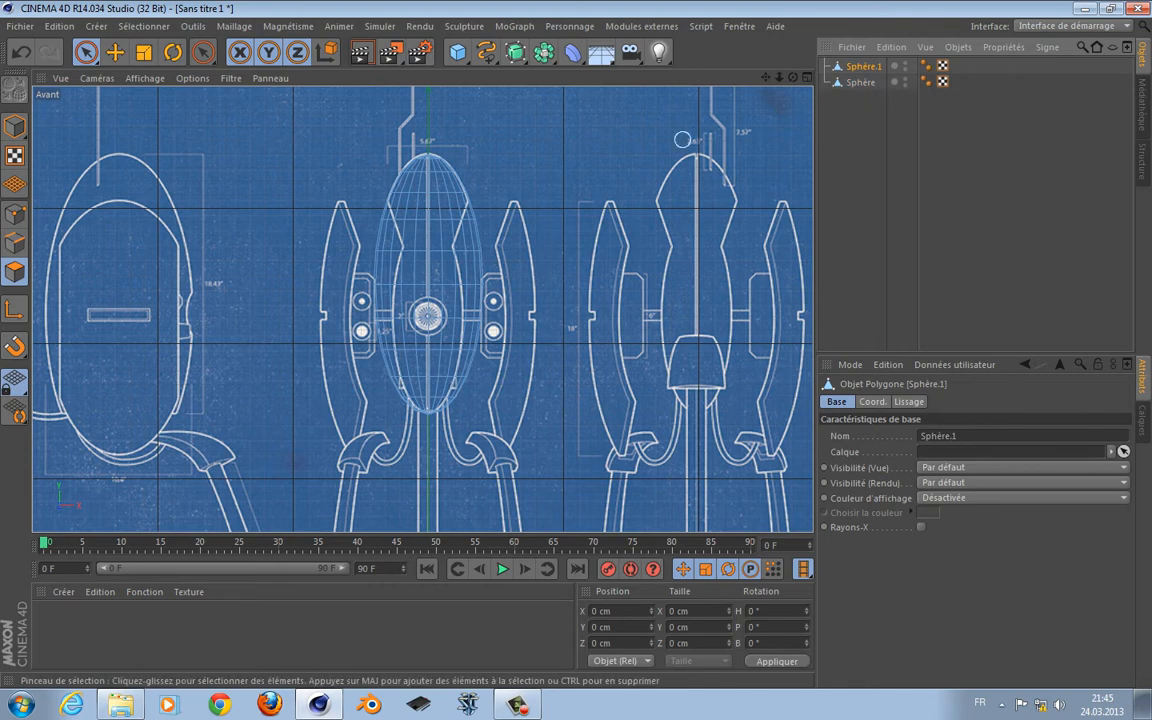
- Switch to whole-object editing for the duplicated sphere Sphère.1
click(14, 127)
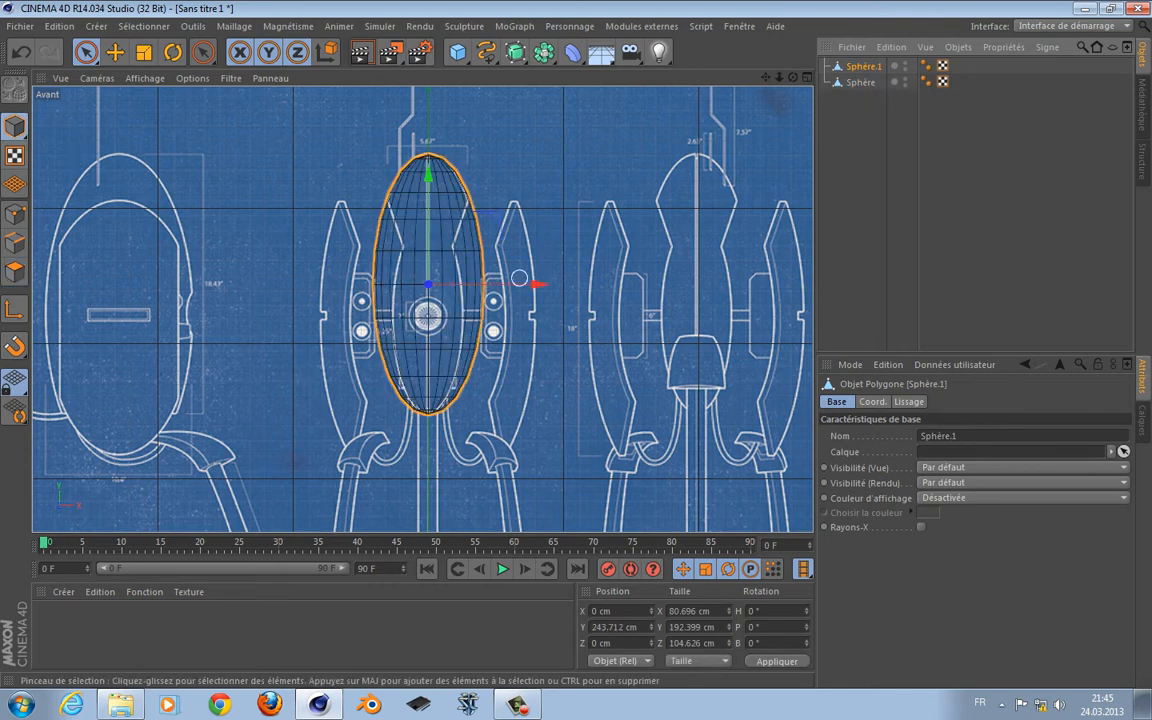
drag(536, 284, 489, 284)
alt+middle_drag(430, 300, 521, 294)
scroll(521, 294, up, 1)
drag(542, 208, 538, 218)
key(ctrl+z)
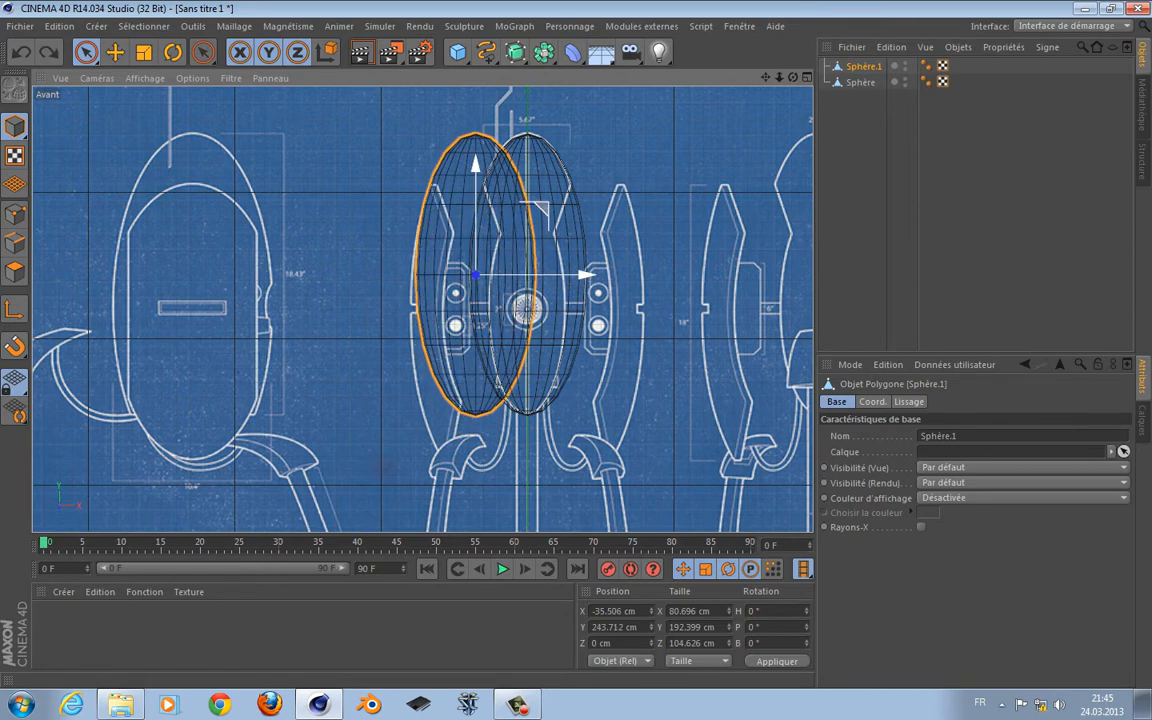
key(ctrl+z)
key(t)
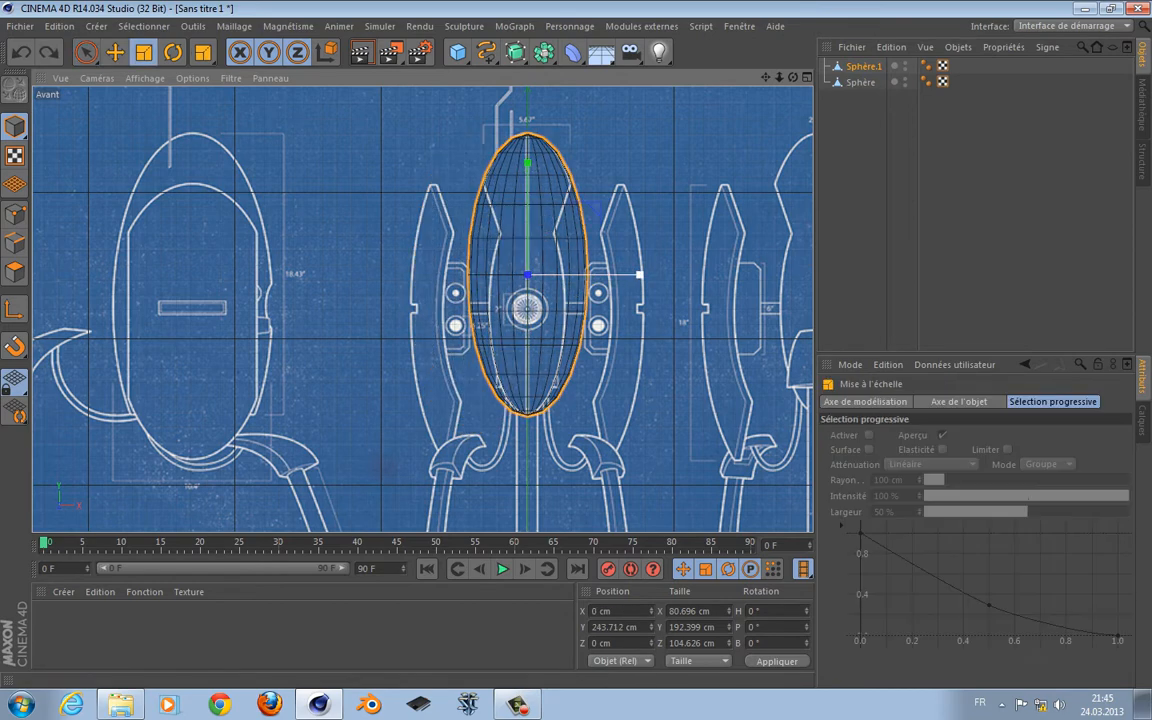
drag(639, 274, 668, 274)
key(ctrl+z)
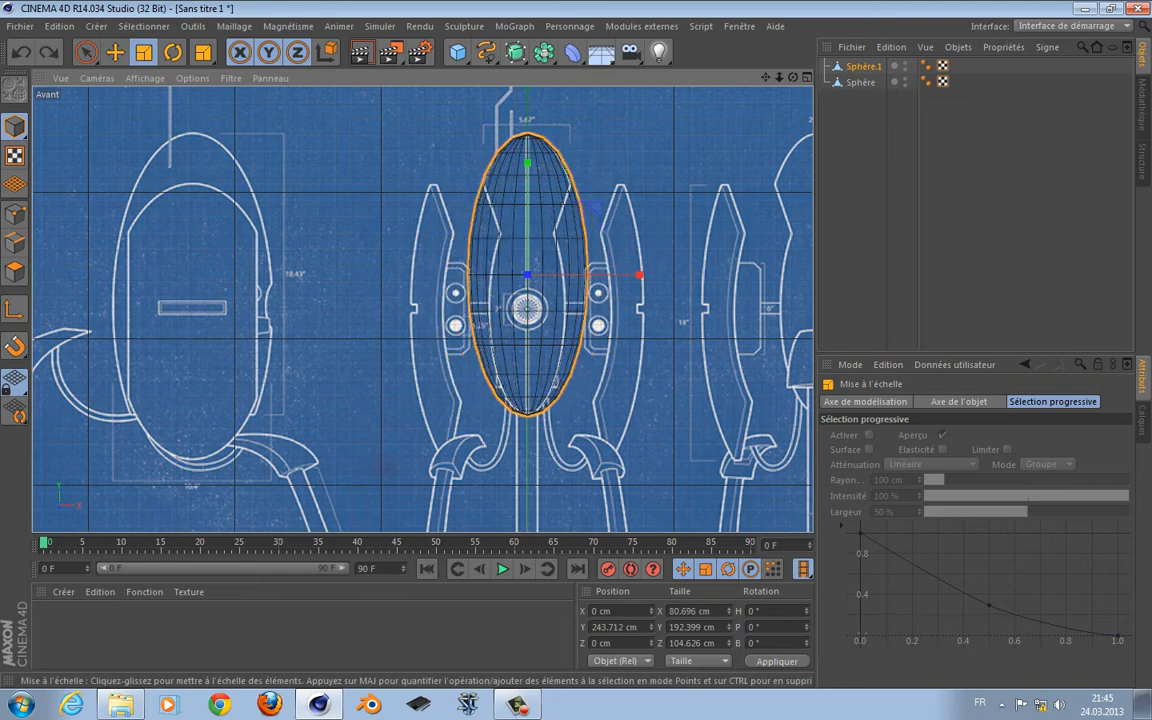
key(9)
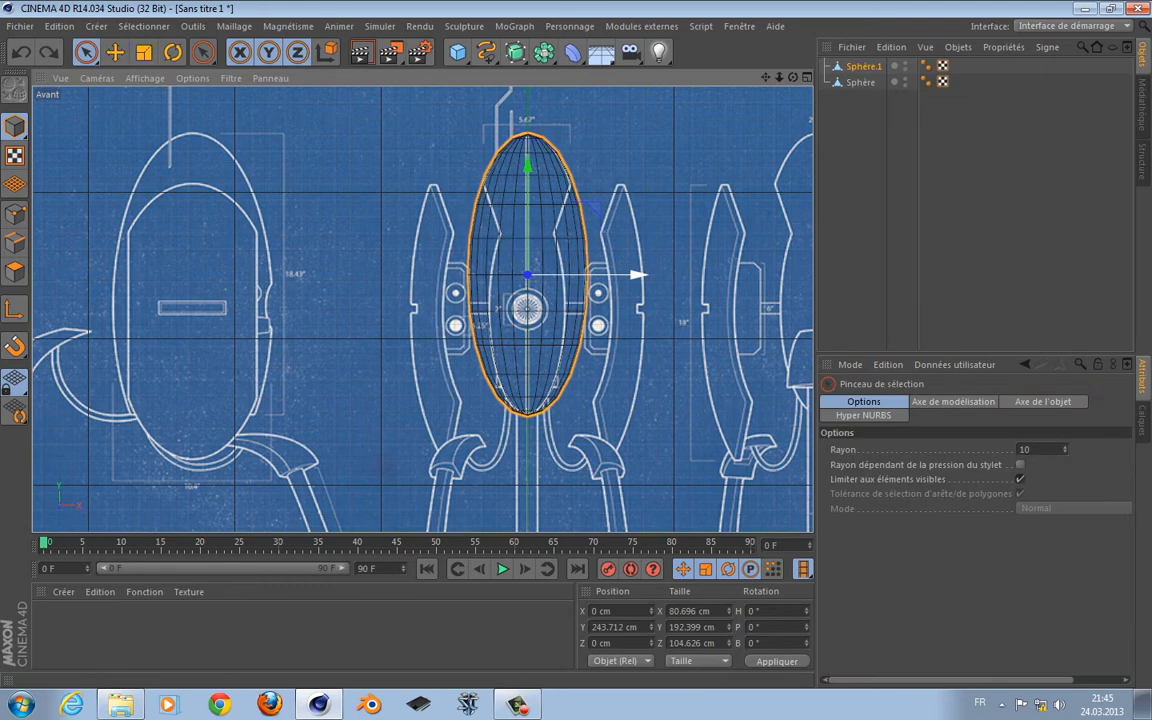
drag(528, 169, 528, 197)
key(ctrl+z)
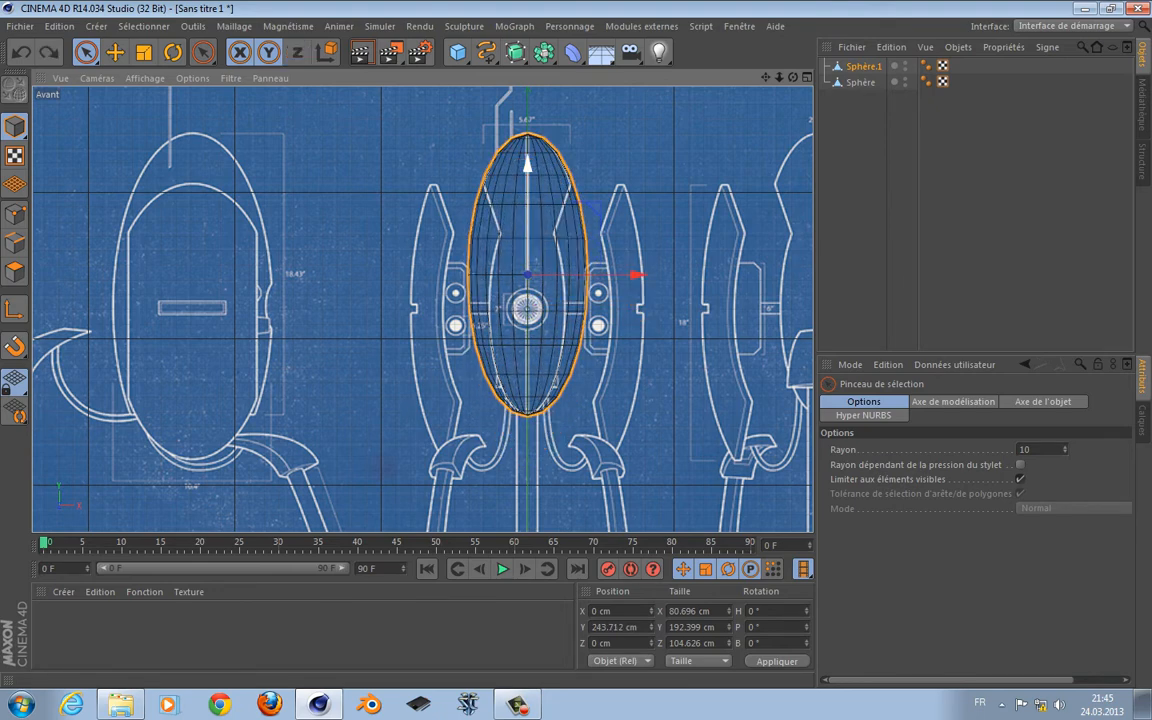
- Scale Sphère.1 to about 171 cm high and move it over the blueprint's left arm in the front view
key(r)
key(t)
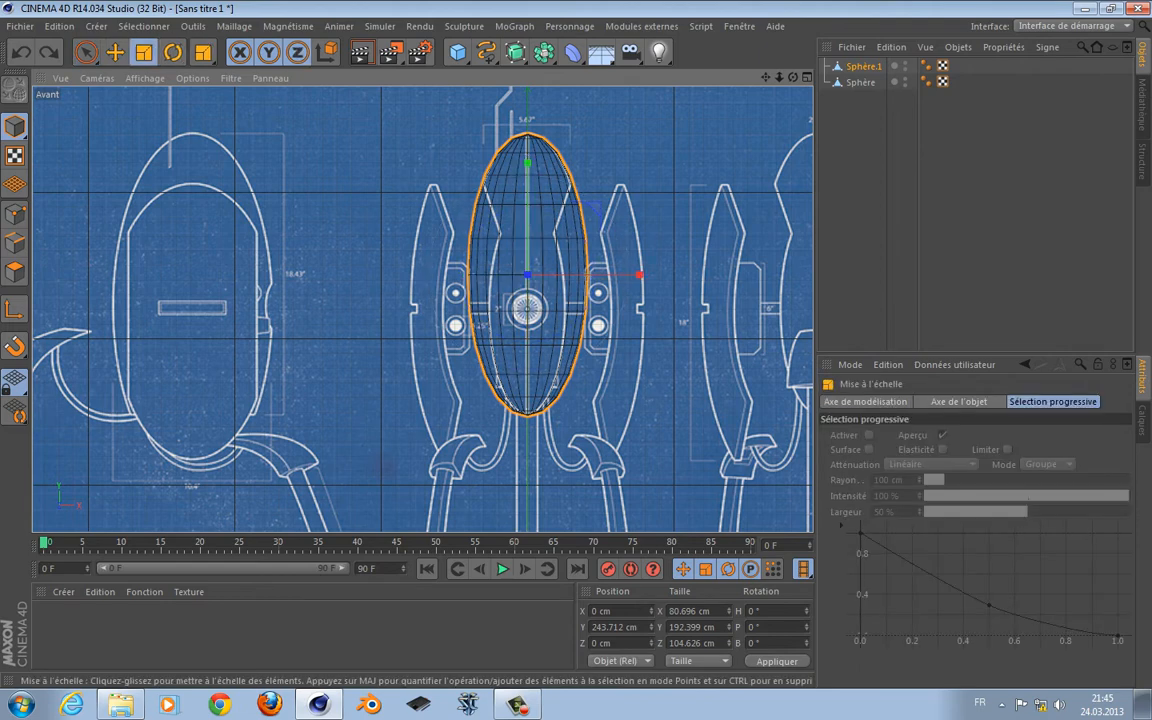
mouse_move(528, 163)
mouse_down()
mouse_move(528, 188)
mouse_move(528, 175)
mouse_up()
key(space)
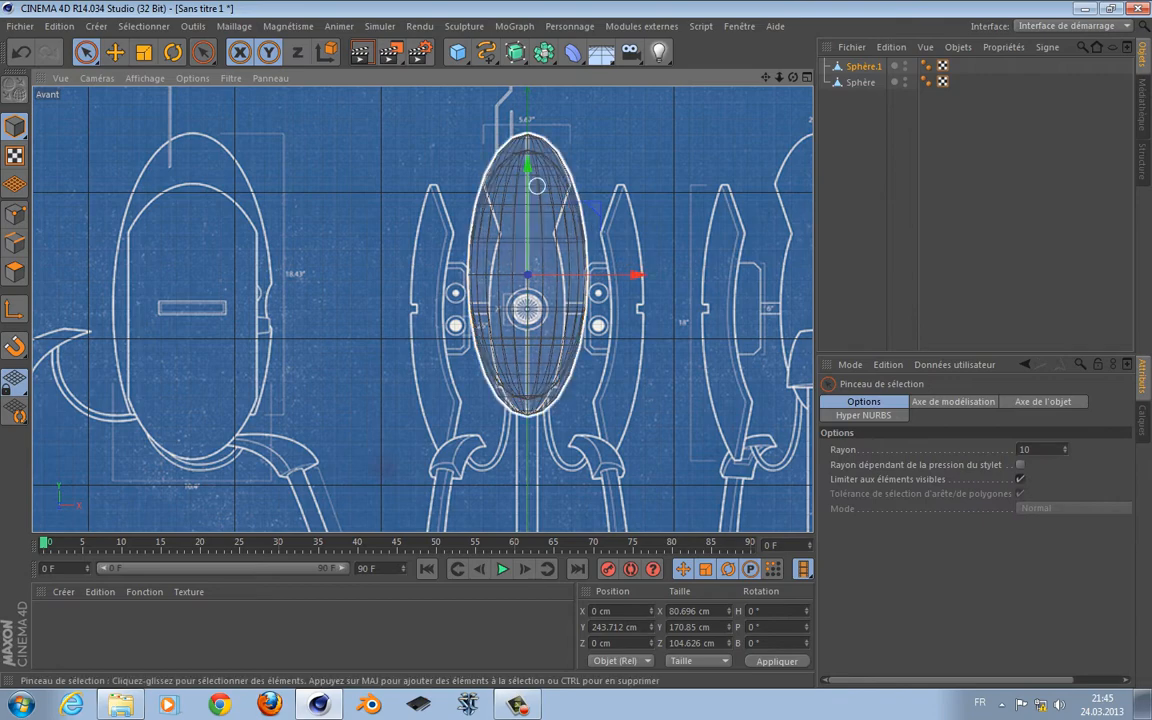
drag(637, 275, 580, 275)
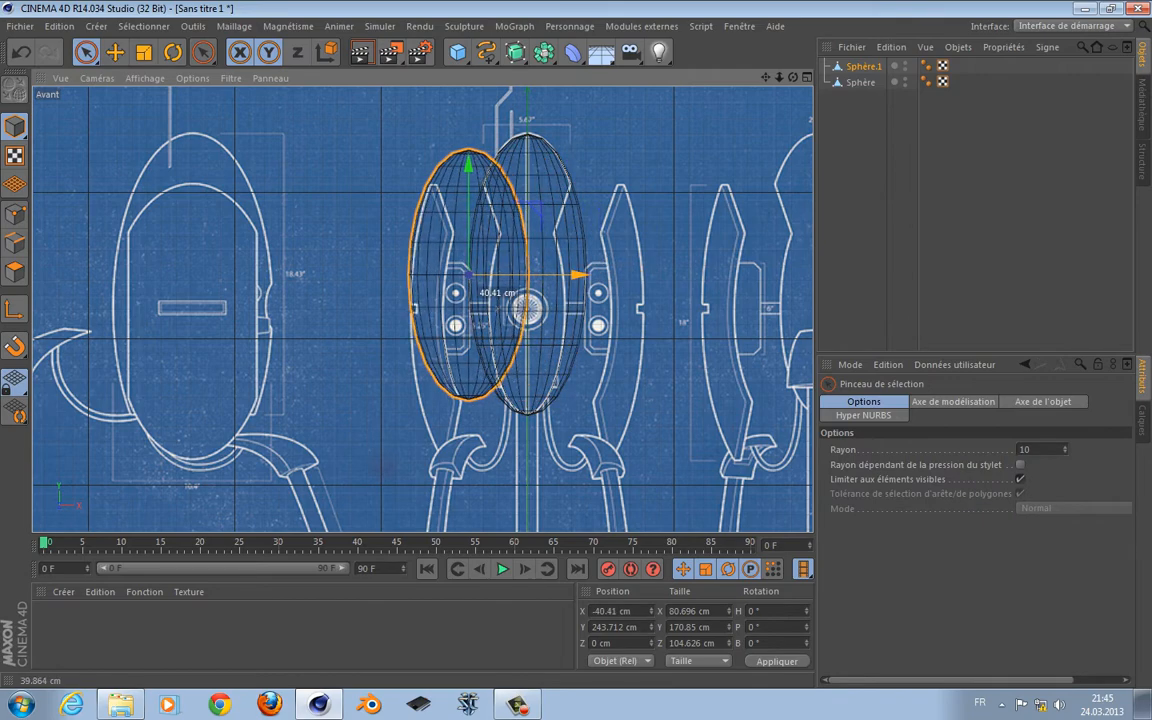
drag(534, 208, 527, 259)
- Scale Sphère.1 to about 55 cm wide and 189 cm high, centred at about X -53 cm and Y 214 cm on the left arm
key(t)
mouse_move(463, 211)
mouse_down()
mouse_move(463, 183)
mouse_move(463, 194)
mouse_up()
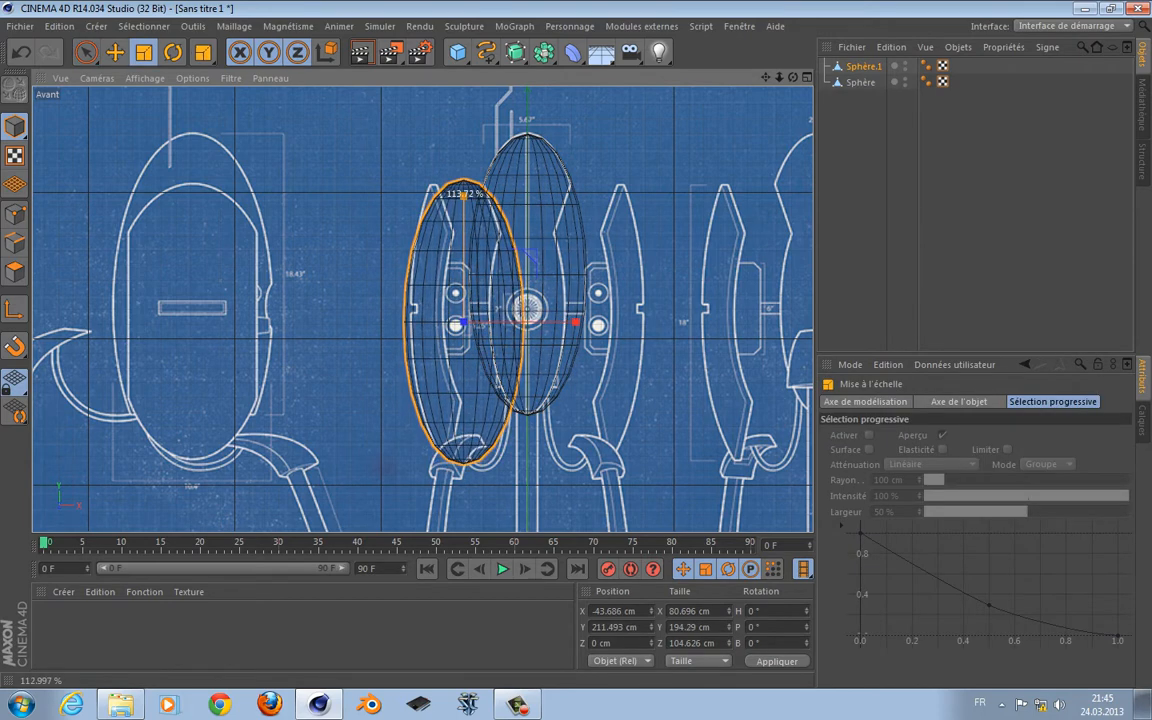
drag(576, 322, 548, 317)
key(space)
key(t)
key(space)
key(t)
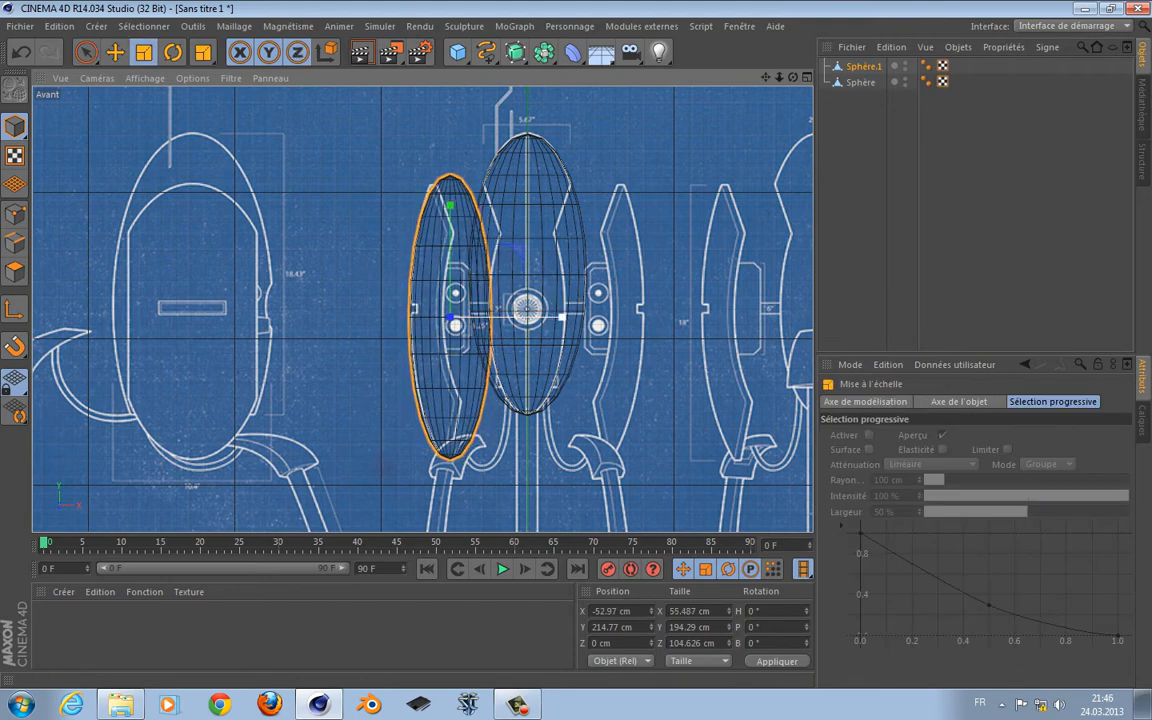
key(space)
key(F3)
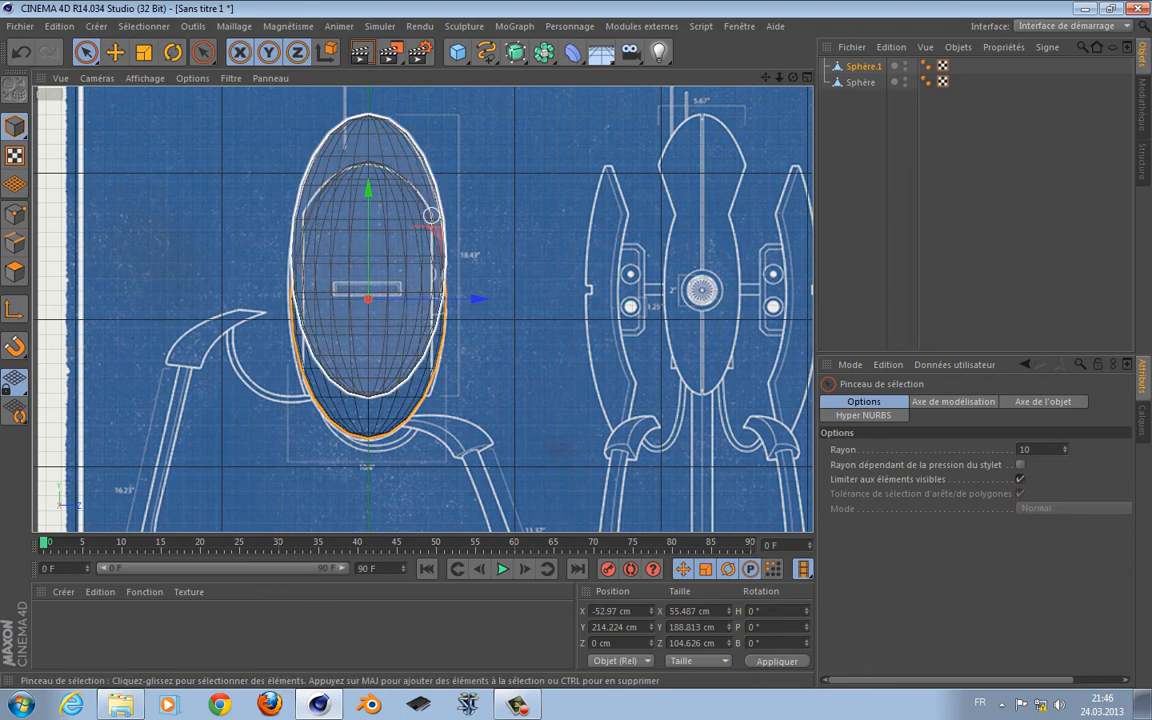
middle_click(468, 324)
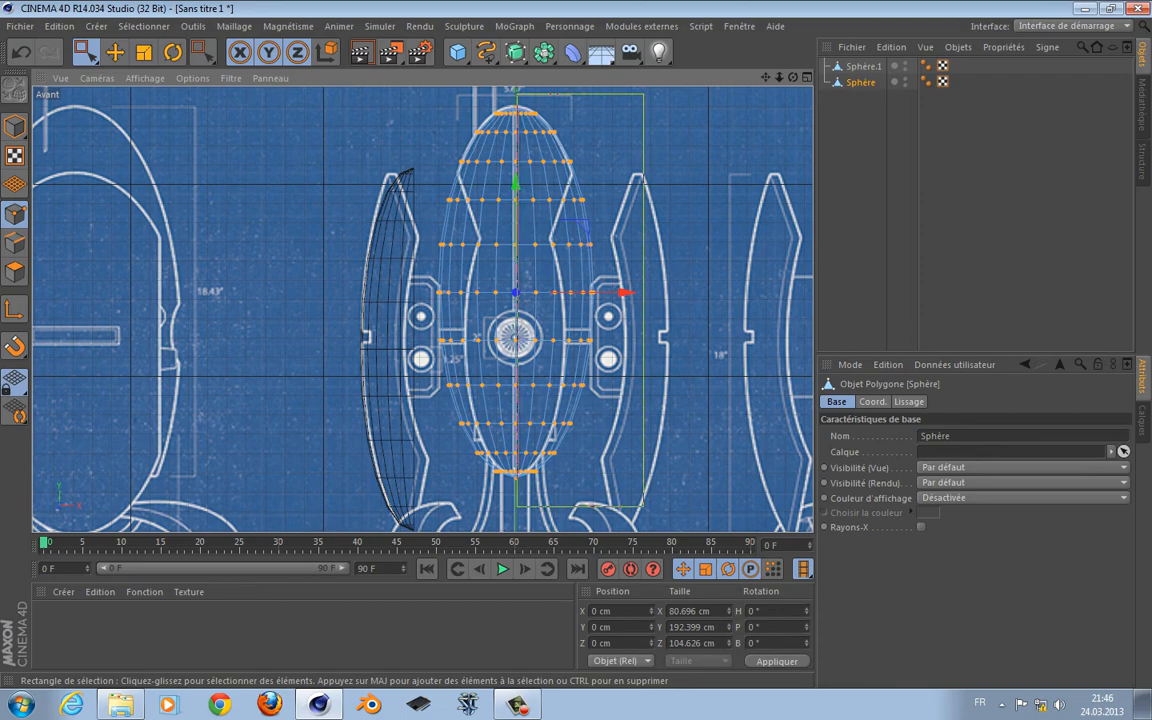
- Delete the points on the right half of the head's Sphère object in the front view
drag(644, 94, 519, 508)
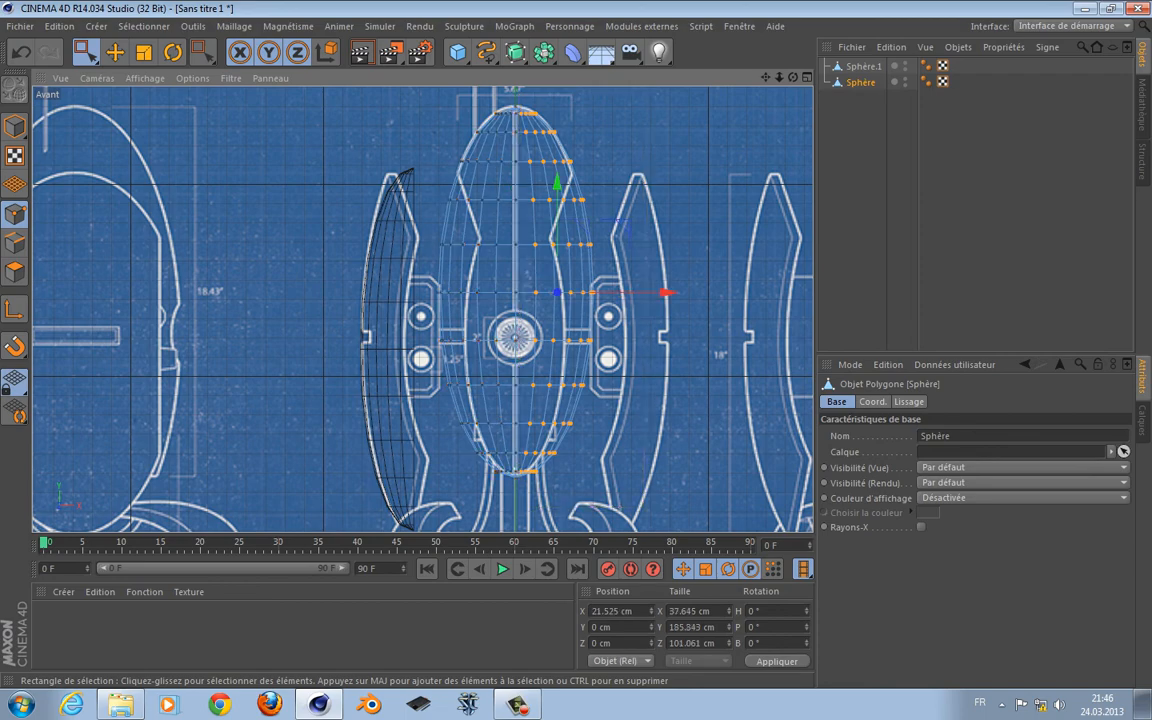
key(Delete)
- Group Sphère and Sphère.1 under a null and add a Symmetry object to the scene
scroll(588, 457, up, 2)
mouse_move(514, 454)
alt+middle_down()
mouse_move(588, 457)
mouse_move(518, 438)
alt+middle_up()
scroll(588, 458, down, 3)
scroll(590, 443, down, 1)
shift+click(863, 66)
key(alt+g)
drag(544, 52, 590, 112)
- Rename the group as Turret and make it a child of the Symétrie object
double_click(863, 82)
text(t)
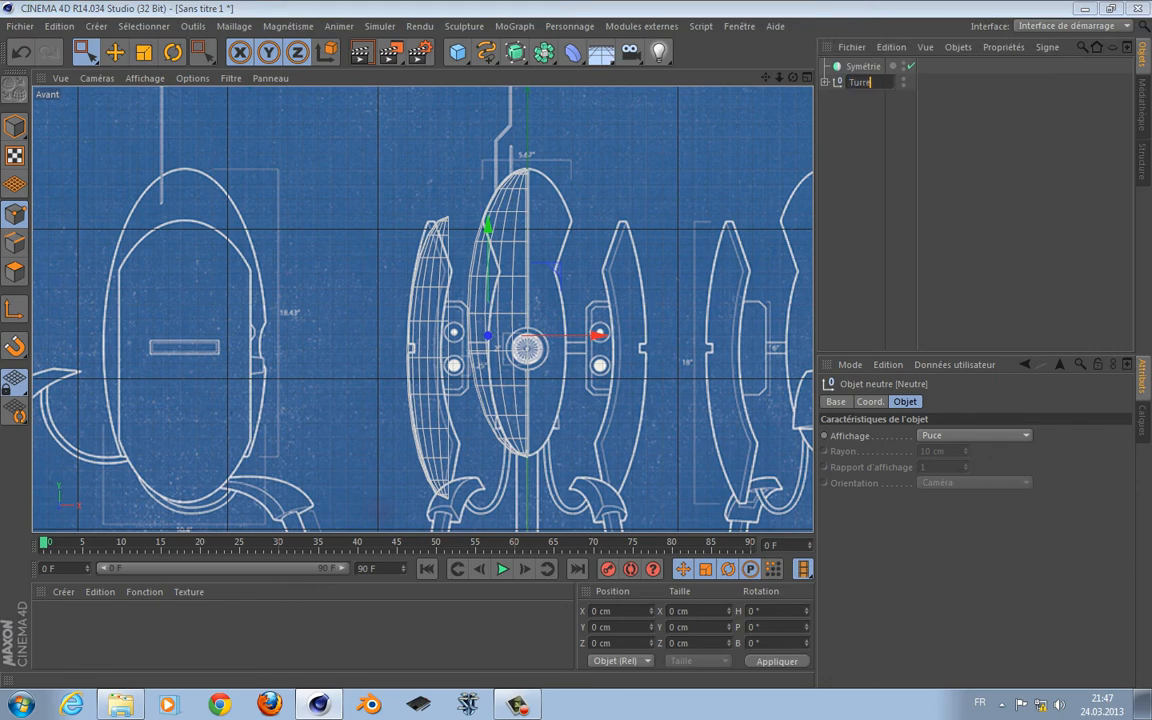
text(urret)
key(Return)
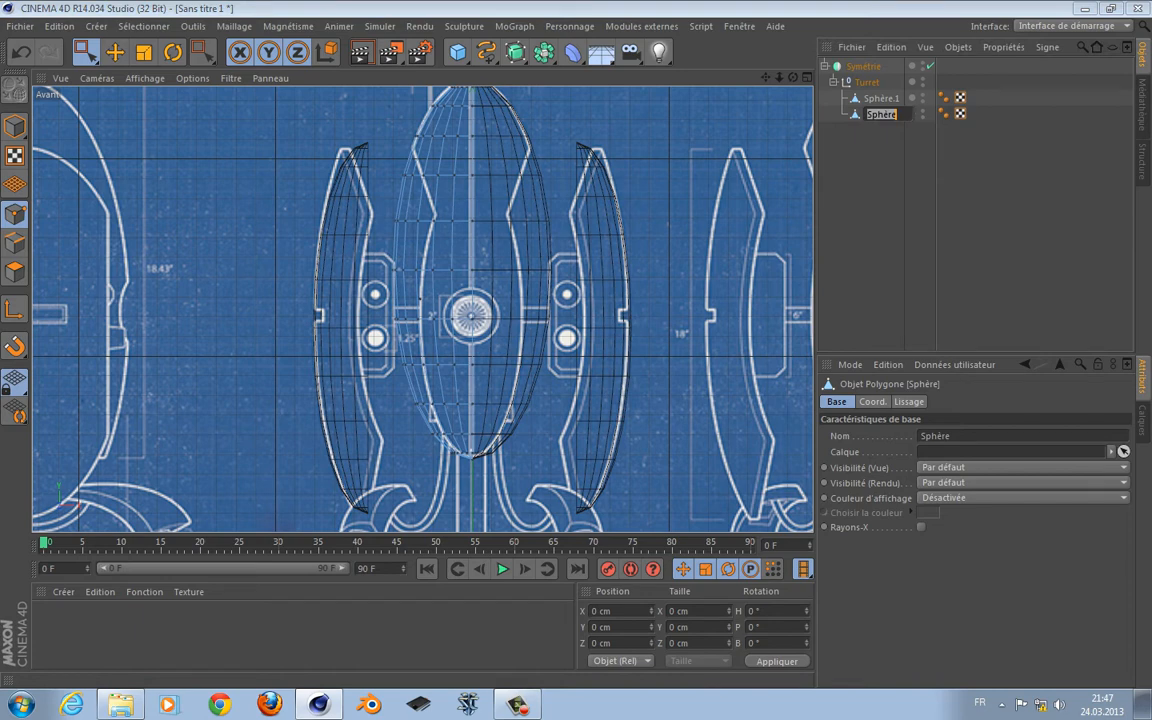
- Rename the Sphère object as Tête
text(Tette)
key(Return)
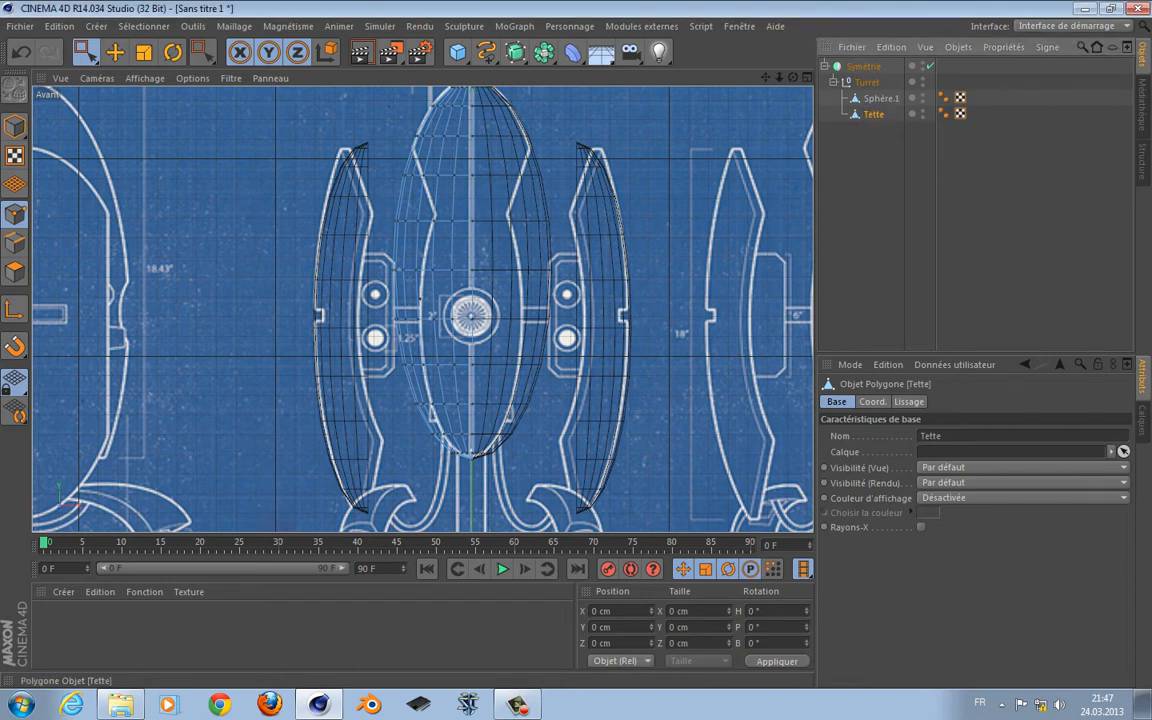
double_click(874, 114)
text(T)
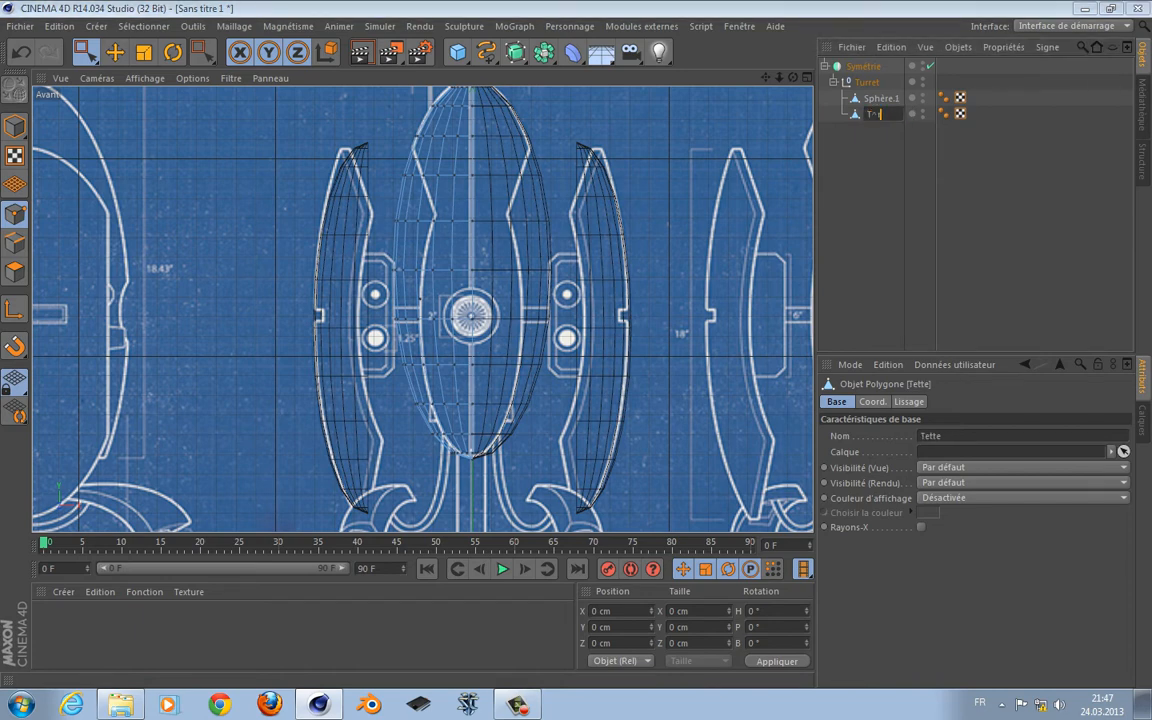
text(ête)
key(Return)
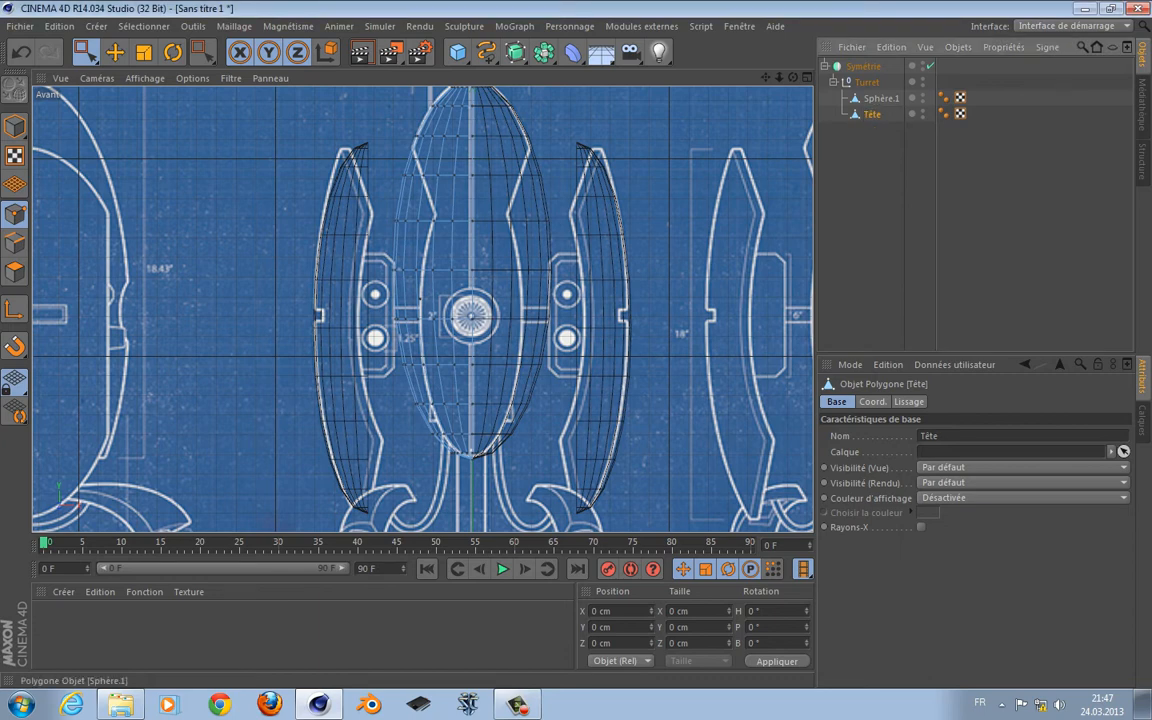
- Rename Sphère.1 as Bras and make it a child of Tête
double_click(881, 98)
text(Bras)
key(Return)
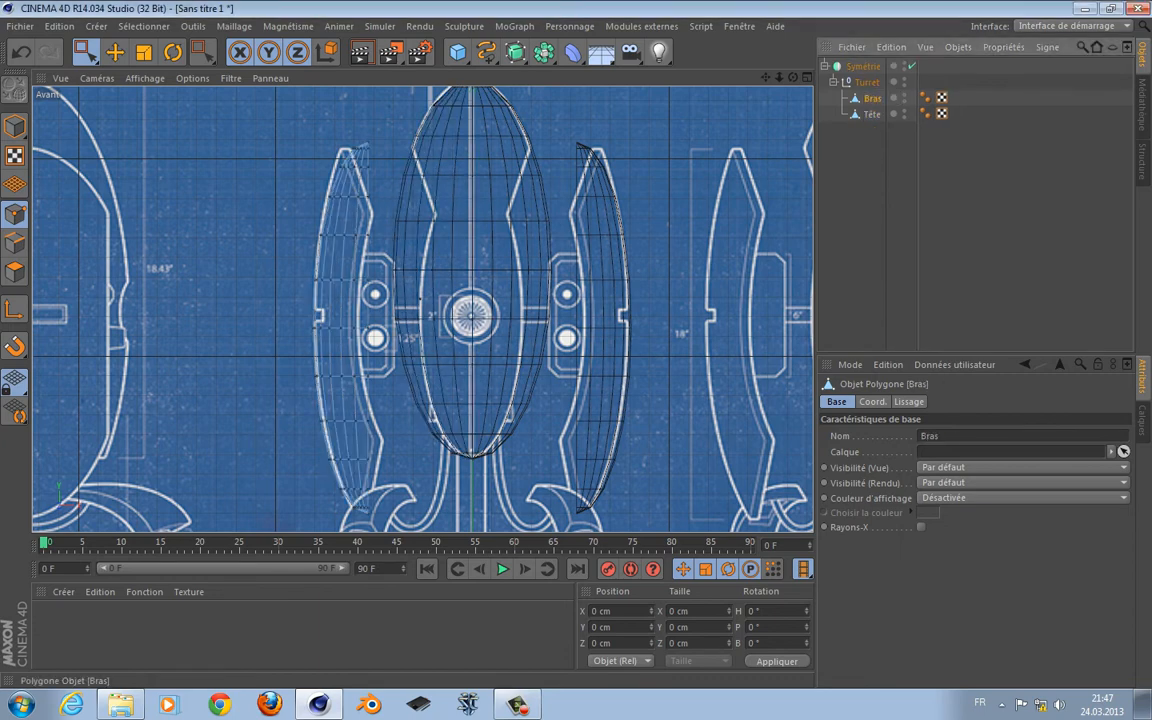
drag(873, 98, 872, 114)
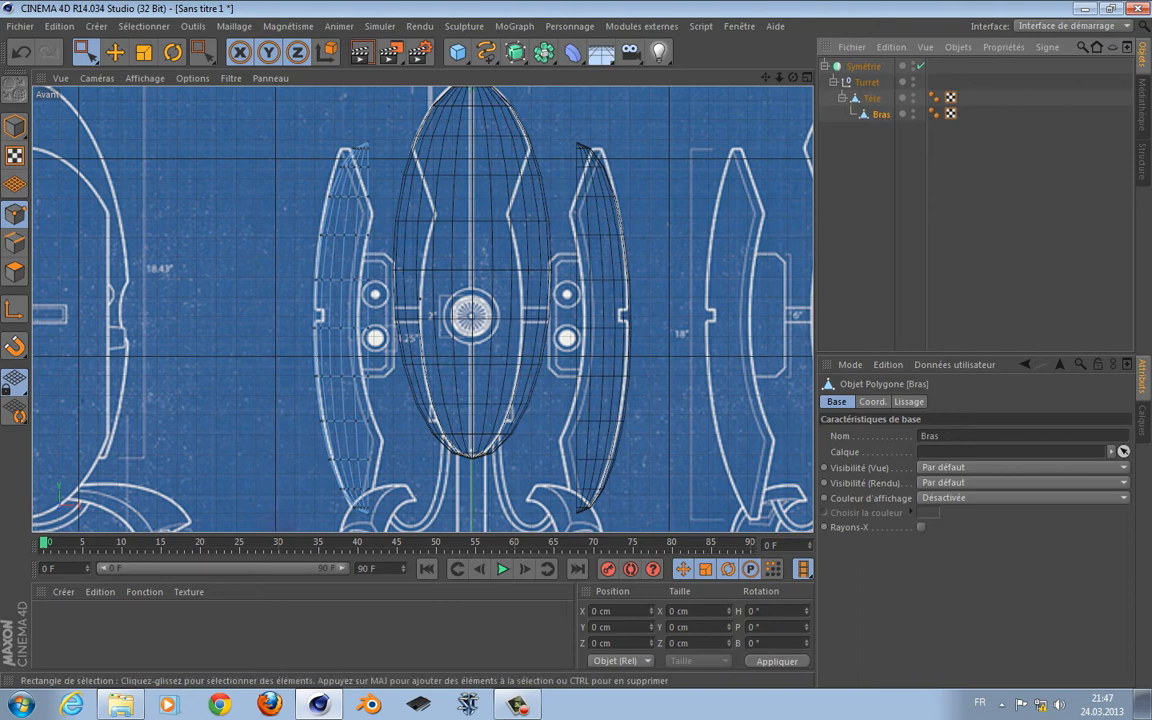
- Select Tête and try to raise its outer upper-left points to the corner of the blueprint's head outline
click(872, 98)
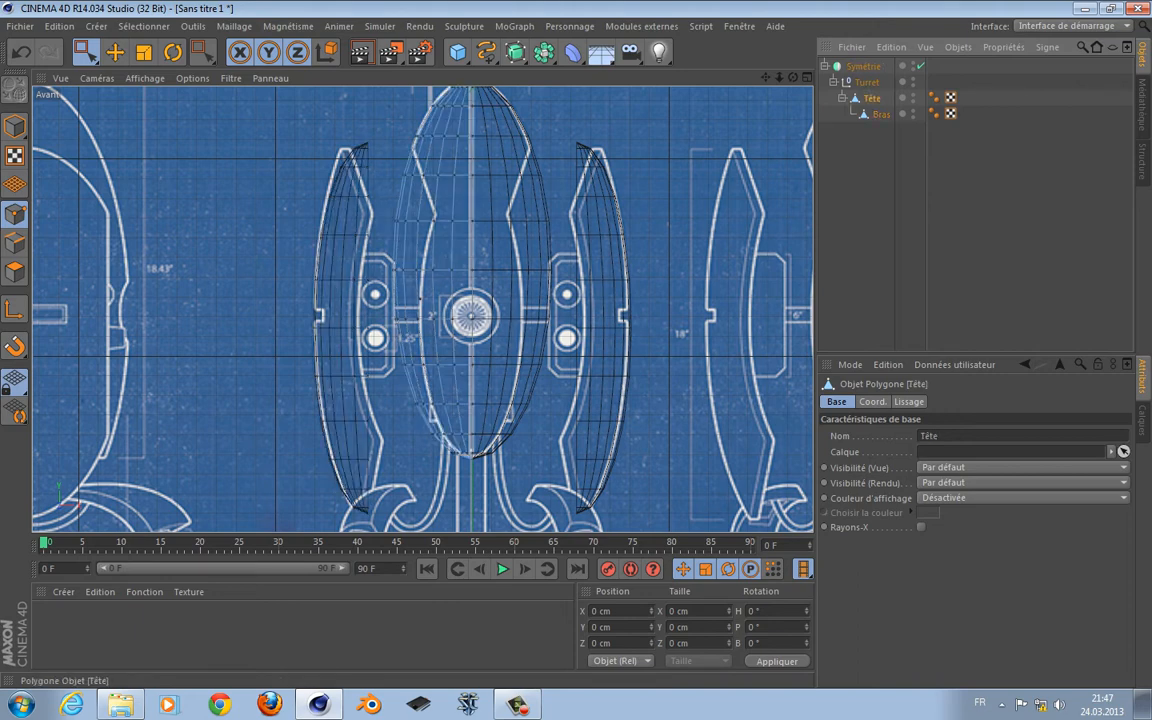
drag(389, 153, 471, 219)
scroll(361, 137, up, 5)
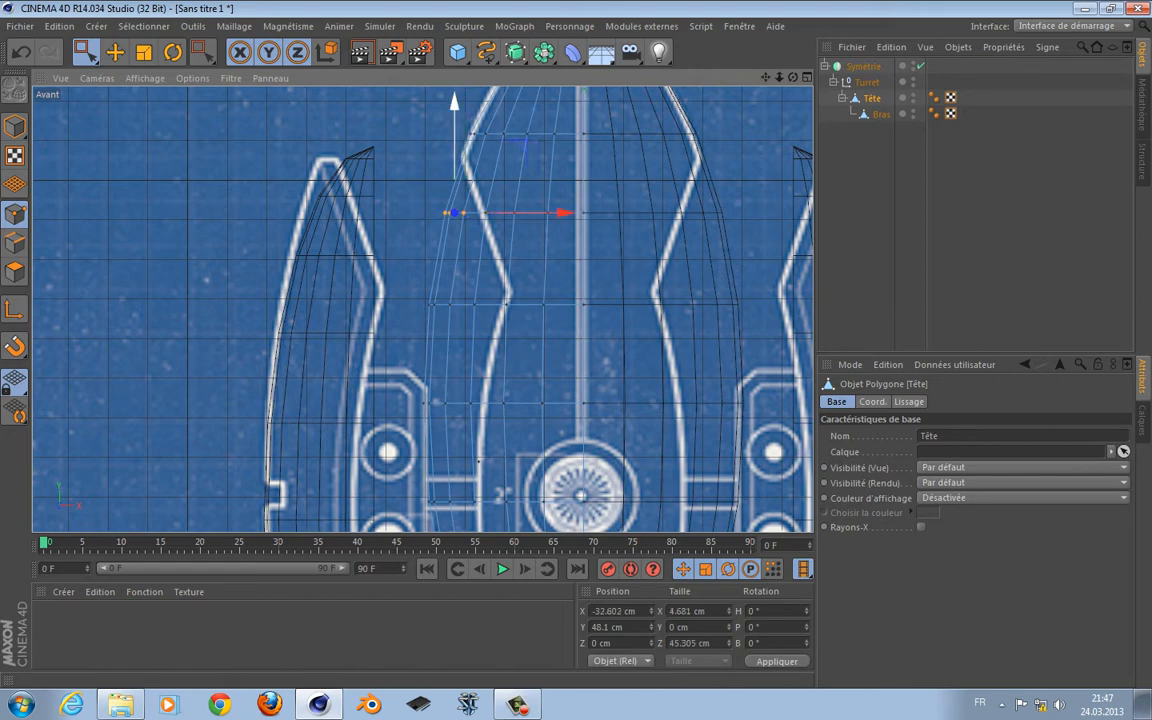
drag(455, 106, 455, 76)
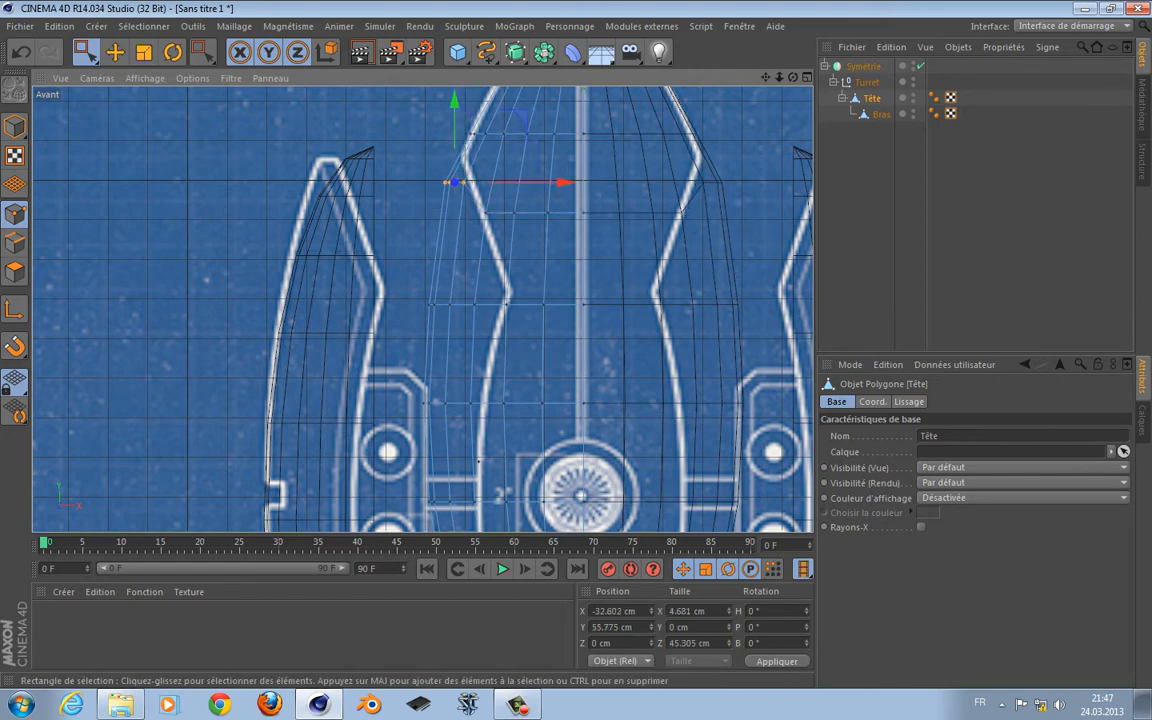
drag(562, 182, 570, 182)
drag(414, 152, 463, 186)
drag(455, 105, 455, 79)
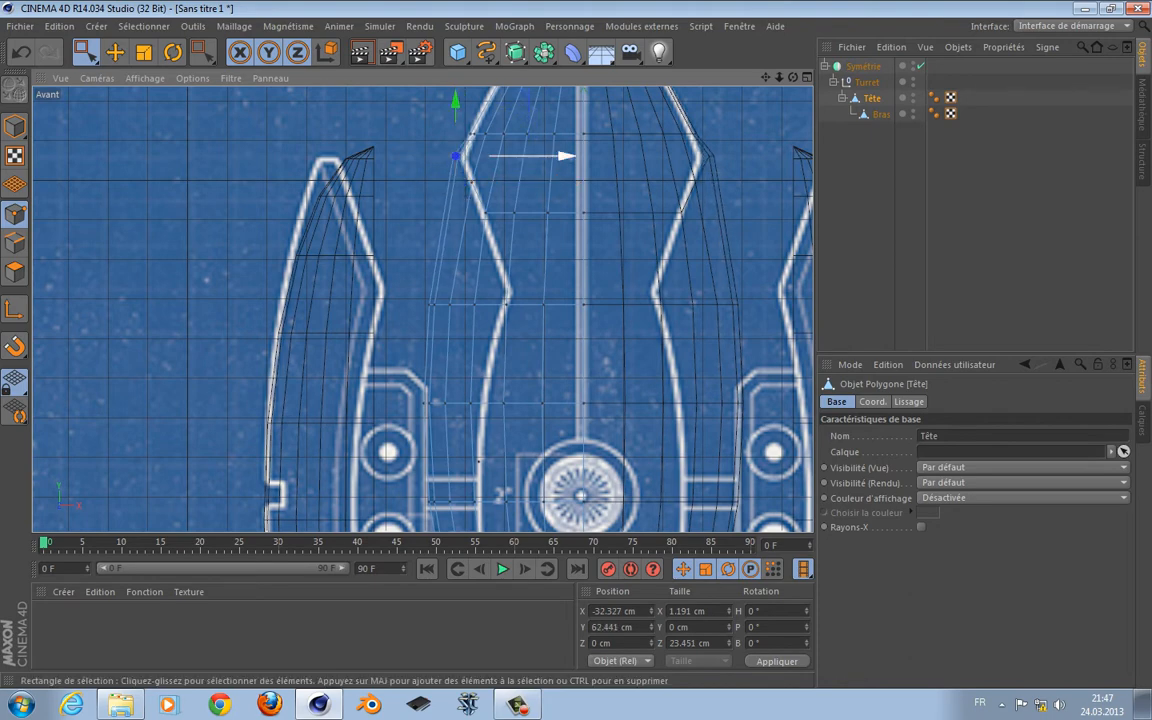
drag(566, 156, 568, 156)
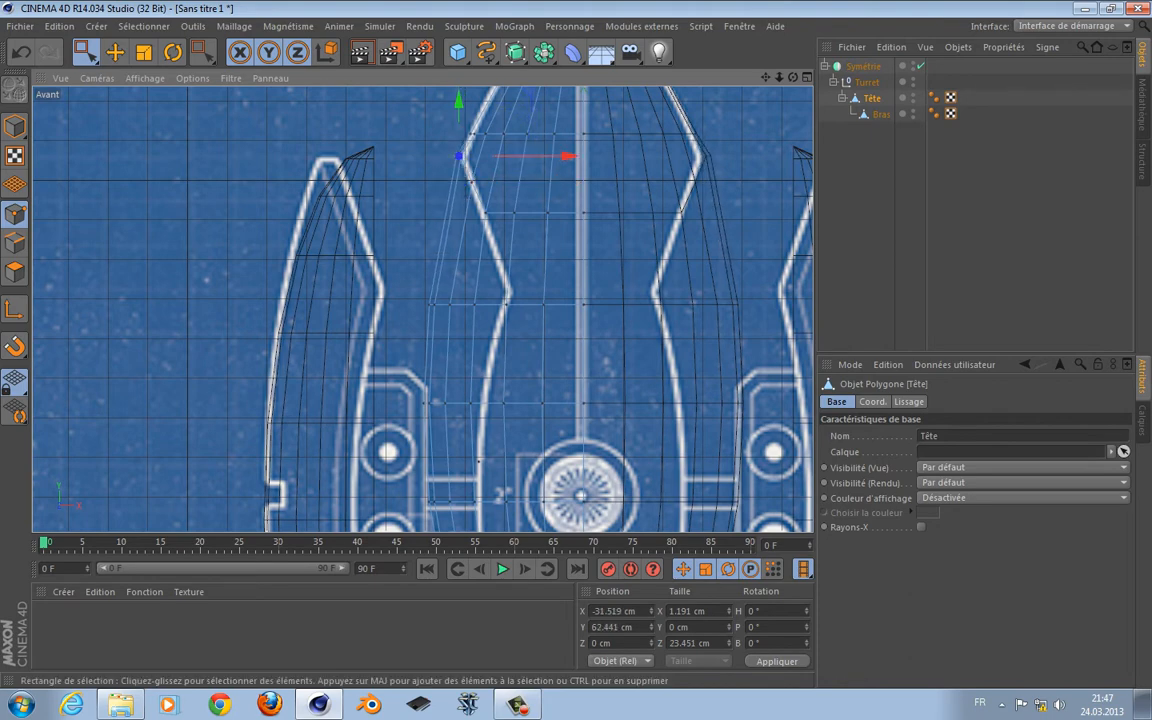
alt+middle_drag(419, 485, 424, 430)
drag(508, 142, 534, 170)
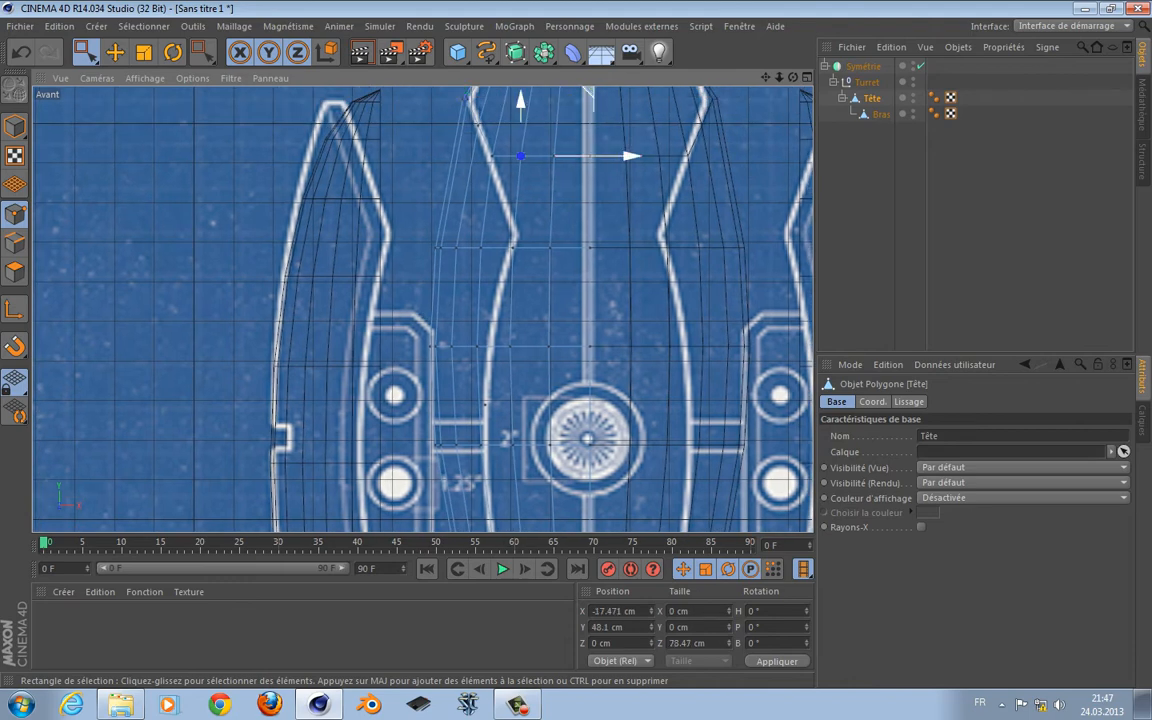
- Undo the moves of Tête's upper-left points
alt+middle_drag(423, 293, 429, 343)
key(ctrl+z)
key(ctrl+z)
key(ctrl+z)
key(ctrl+z)
key(ctrl+z)
key(ctrl+z)
key(ctrl+z)
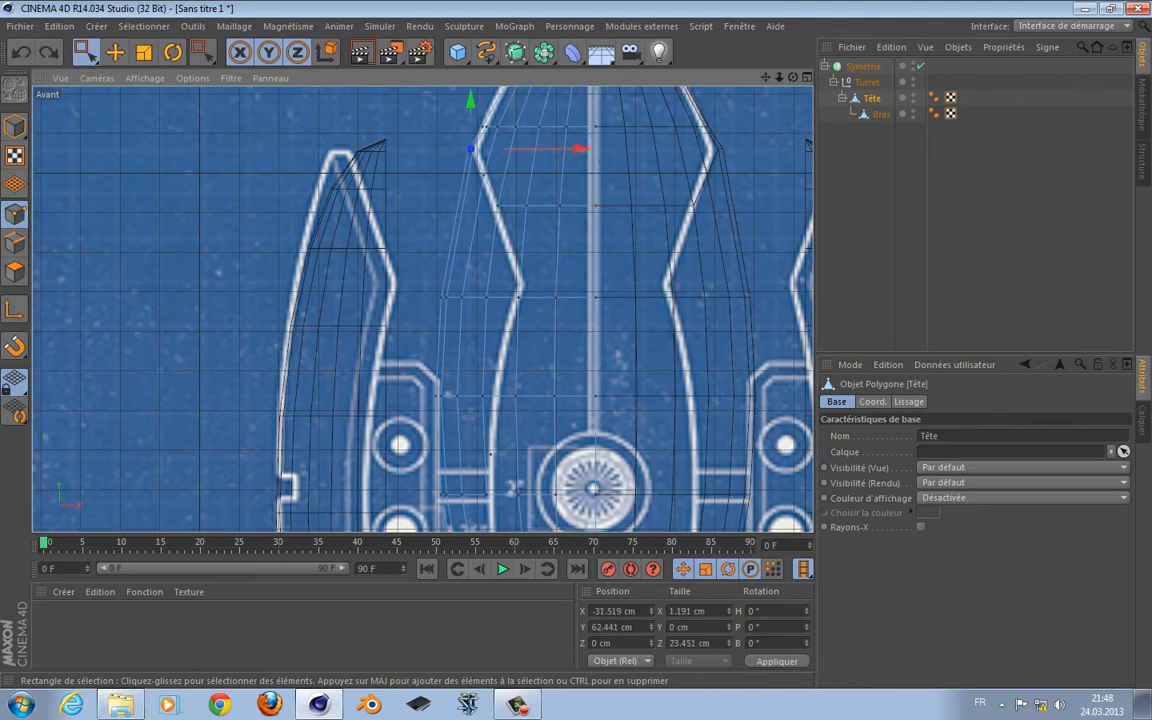
key(ctrl+z)
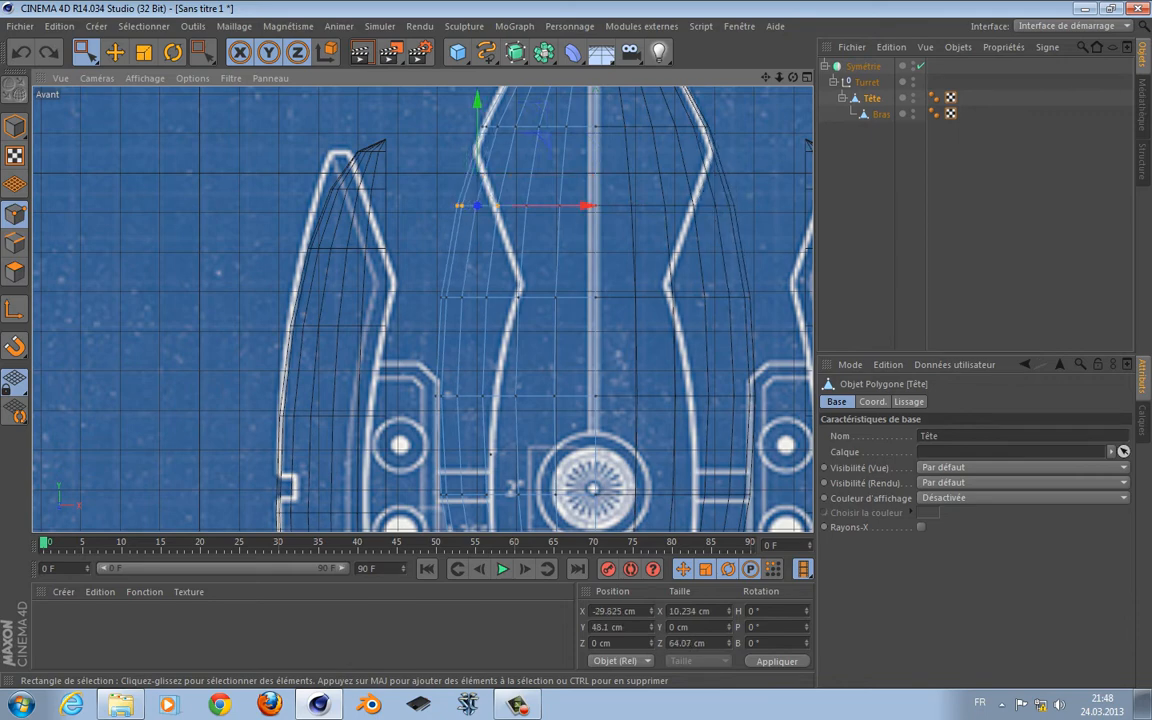
- Narrow the row of Tête points just below the central eye to about 20 cm, matching the blueprint's head outline
alt+middle_drag(422, 360, 345, 143)
scroll(345, 143, up, 1)
drag(378, 328, 573, 348)
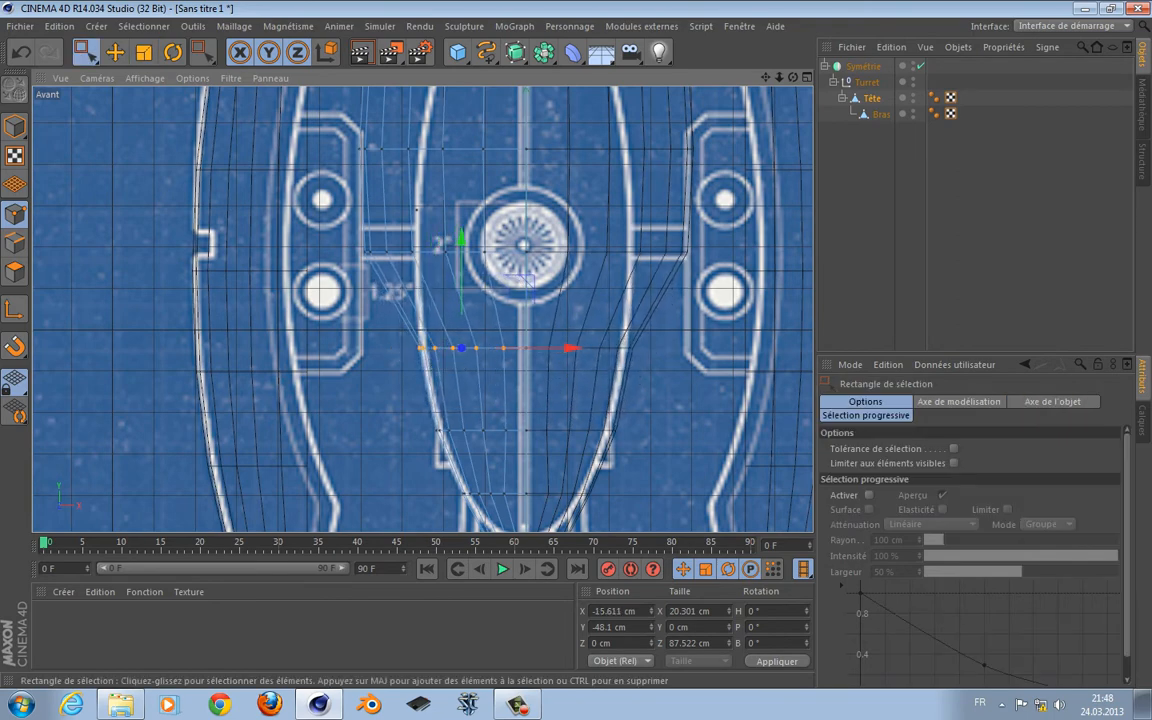
- Narrow the row of Tête points at the central eye's height to about 20.7 cm and shift it onto the blueprint's head outline
alt+middle_drag(417, 209, 430, 382)
alt+middle_drag(457, 214, 482, 395)
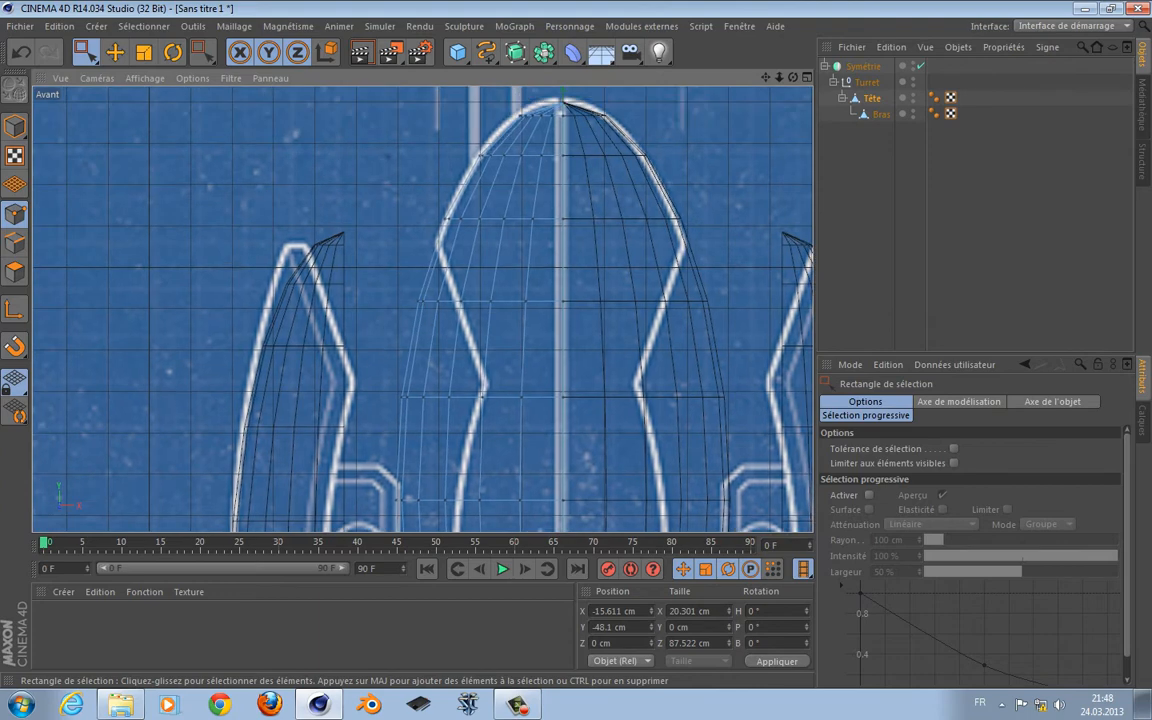
alt+middle_drag(424, 520, 419, 309)
alt+middle_drag(432, 374, 430, 300)
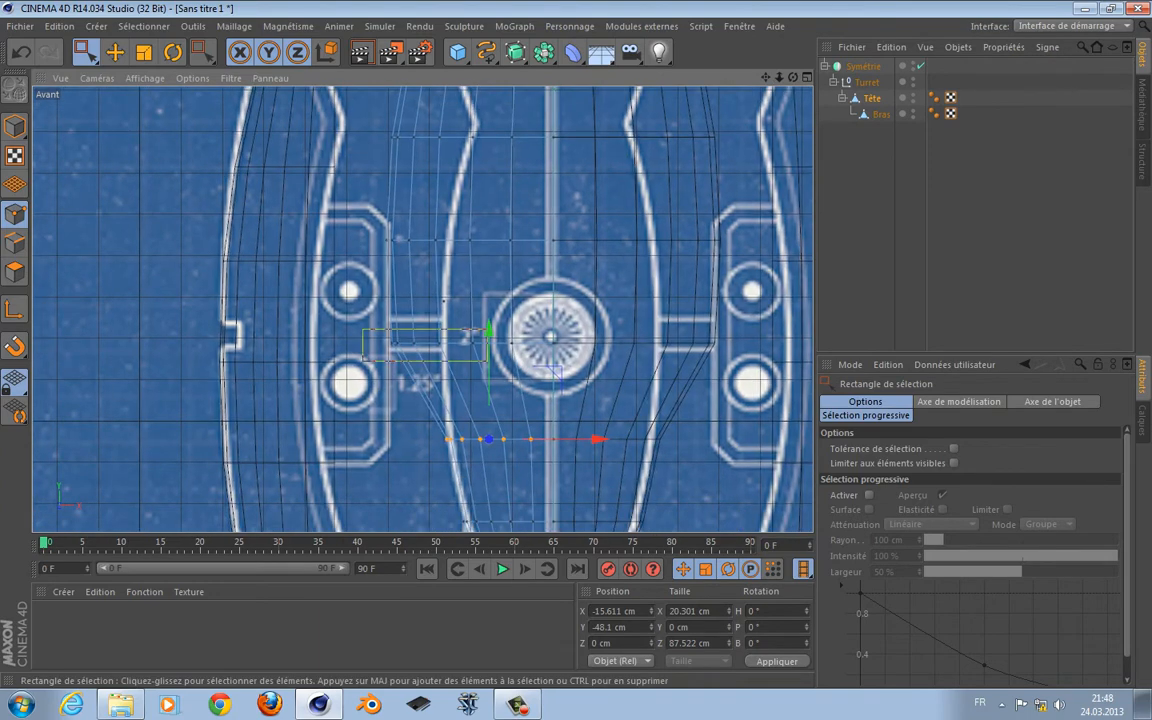
drag(488, 361, 595, 343)
key(t)
key(space)
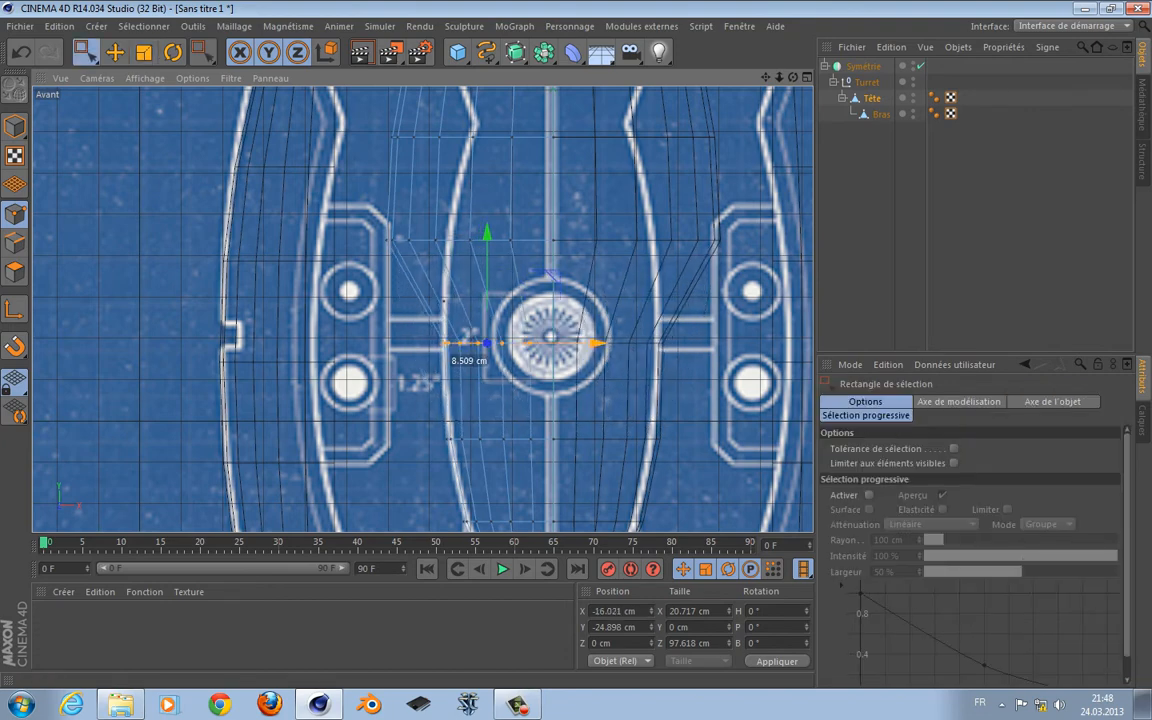
- Narrow the row of Tête points just above the central eye to about 20.5 cm, matching the blueprint's head outline
alt+middle_drag(480, 260, 482, 350)
drag(362, 316, 604, 329)
key(t)
key(space)
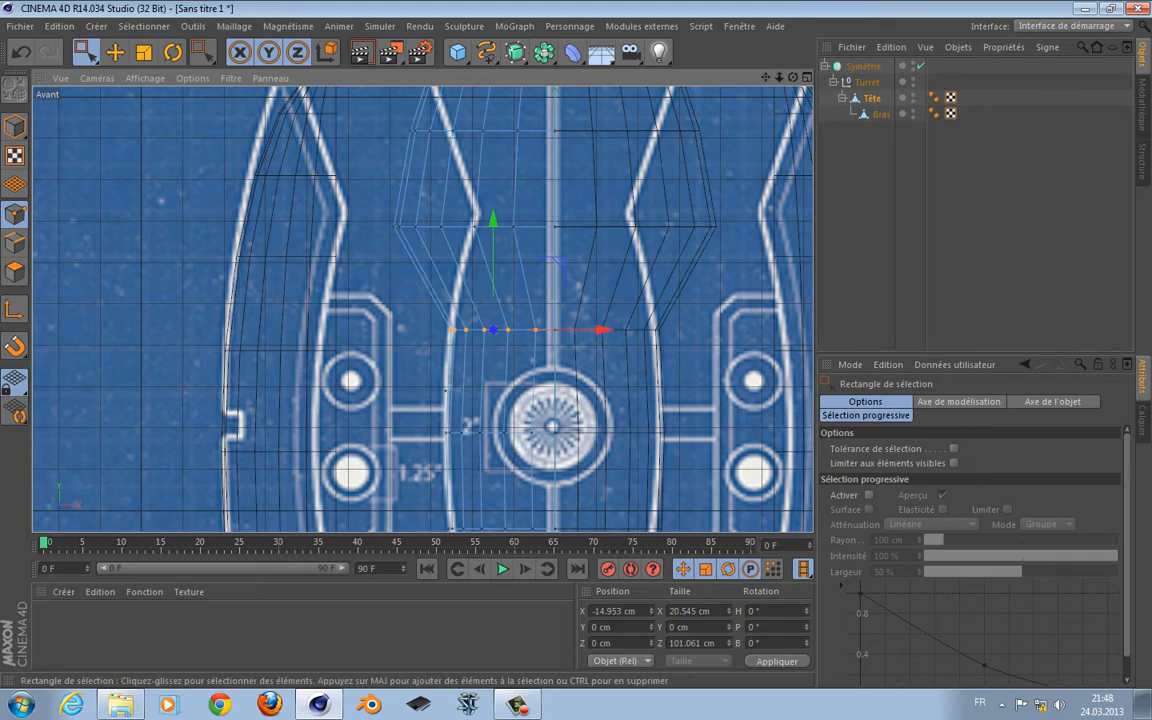
- Narrow the row of Tête points at the head's waist to match the inward corners of the blueprint outline
alt+middle_drag(420, 245, 424, 310)
drag(384, 272, 602, 291)
key(t)
key(space)
key(space)
key(space)
- Narrow the row of Tête points just above the waist to about 17.3 cm, matching the blueprint's head outline
alt+middle_drag(420, 196, 422, 314)
key(space)
drag(546, 338, 601, 314)
key(space)
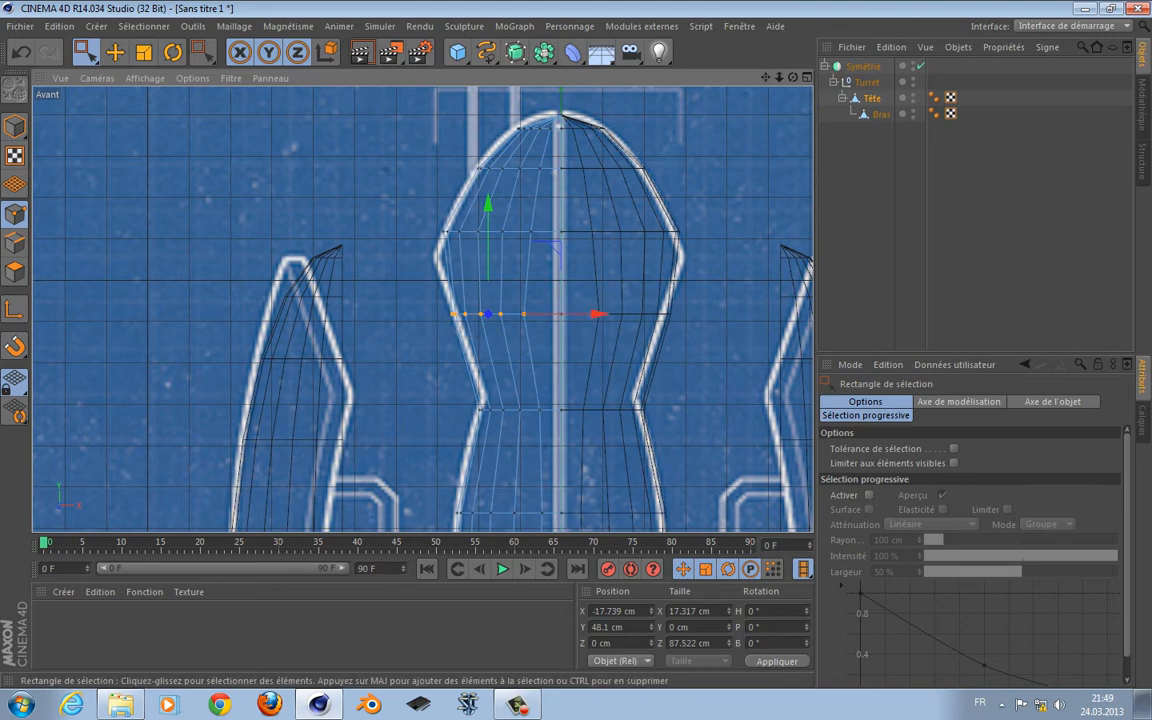
- Lower Tête's row near the outline's upper corners to Y about 62.2 cm and shift its off-centre points outward to X about -20.1 cm
alt+middle_drag(560, 300, 555, 360)
key(space)
key(space)
key(space)
key(space)
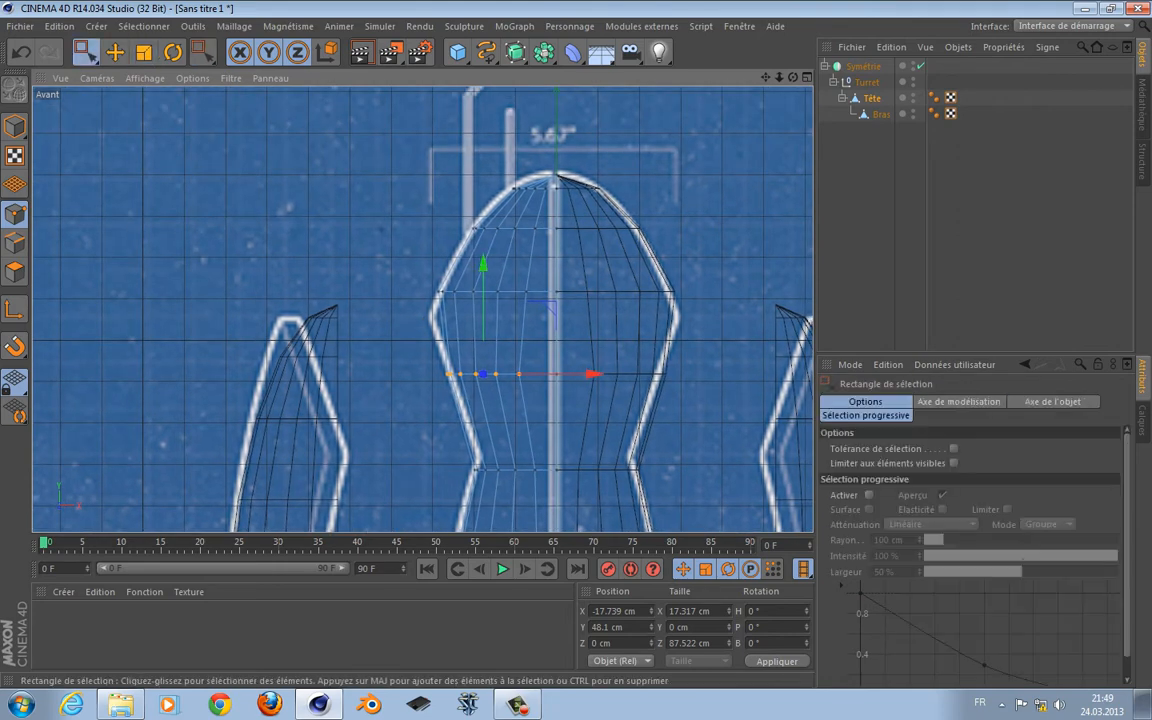
drag(546, 314, 546, 314)
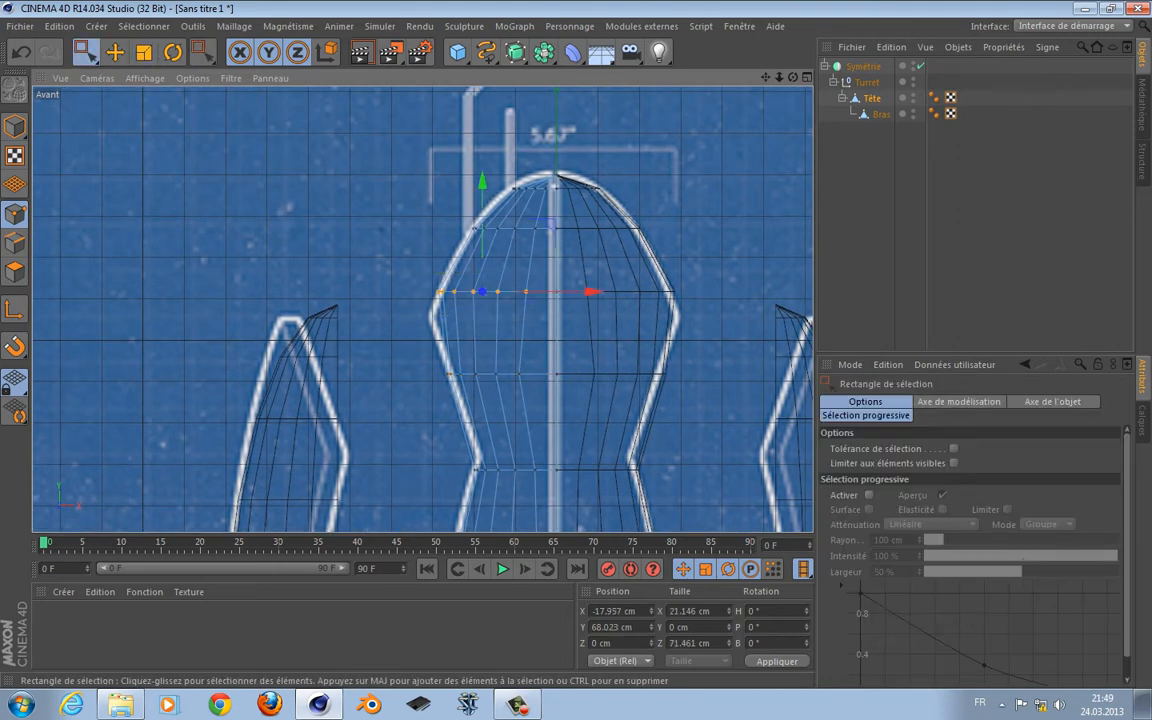
drag(417, 249, 638, 337)
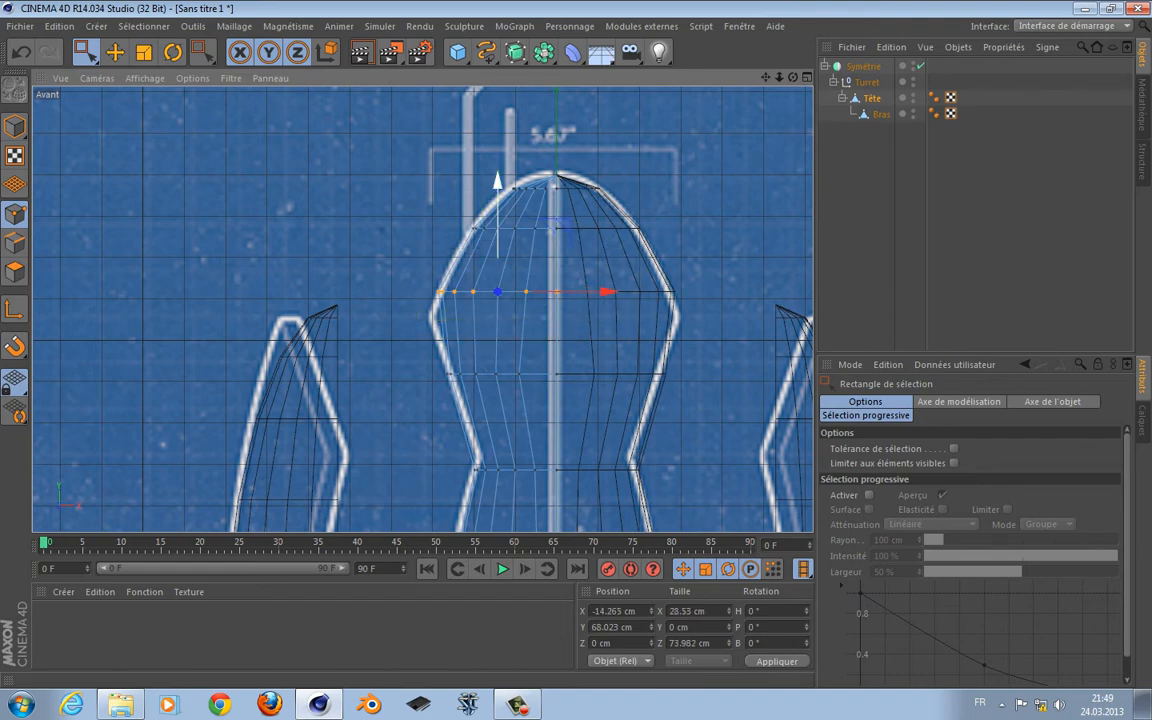
drag(498, 184, 498, 206)
drag(498, 312, 501, 310)
drag(375, 298, 388, 301)
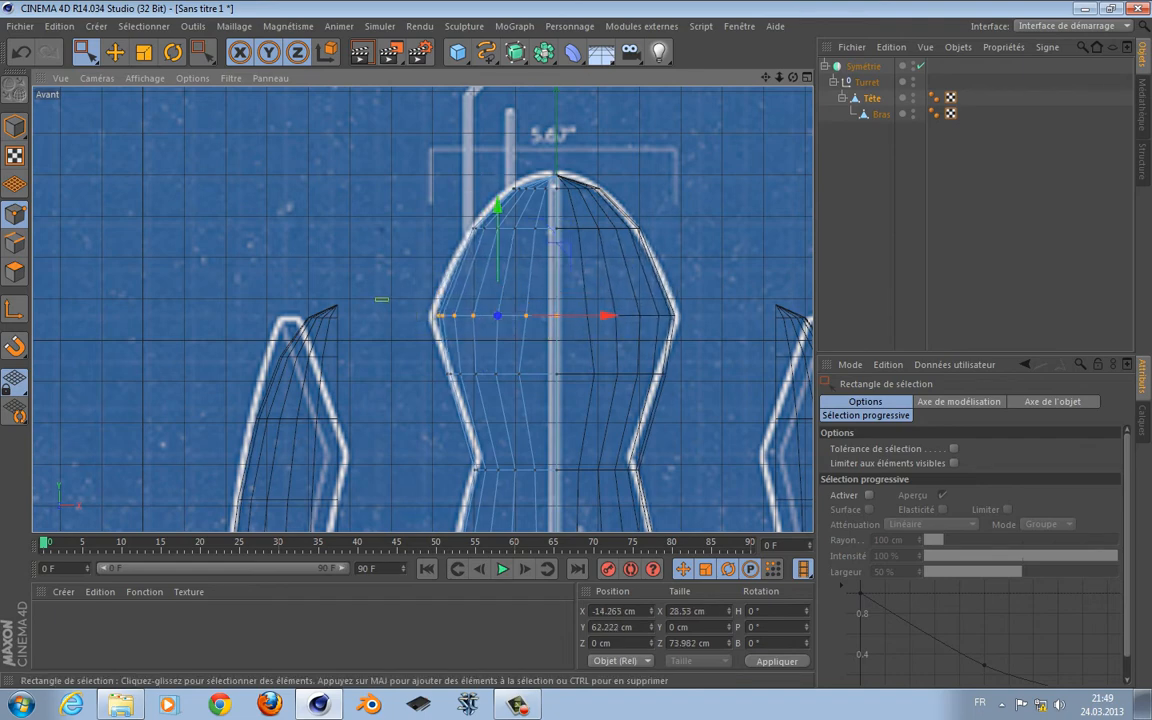
drag(543, 327, 510, 326)
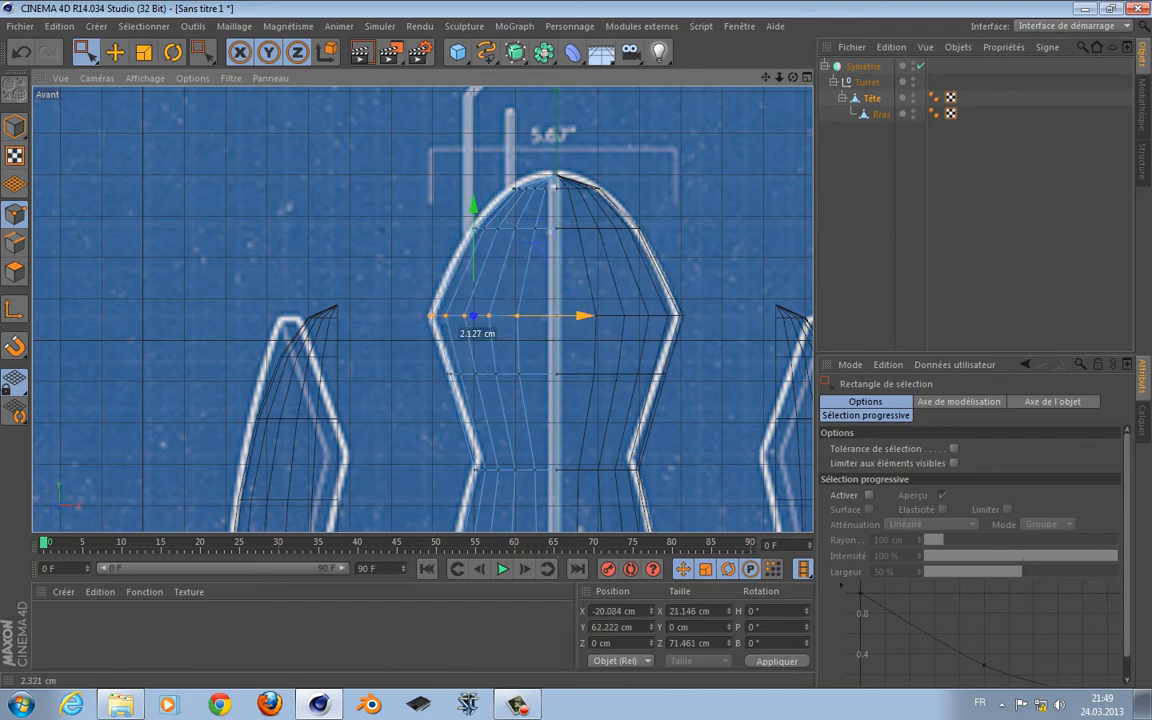
drag(585, 315, 586, 315)
- Examine the reshaped head and arms in the front and perspective views
alt+middle_drag(442, 399, 432, 358)
scroll(568, 288, up, 2)
scroll(573, 301, down, 4)
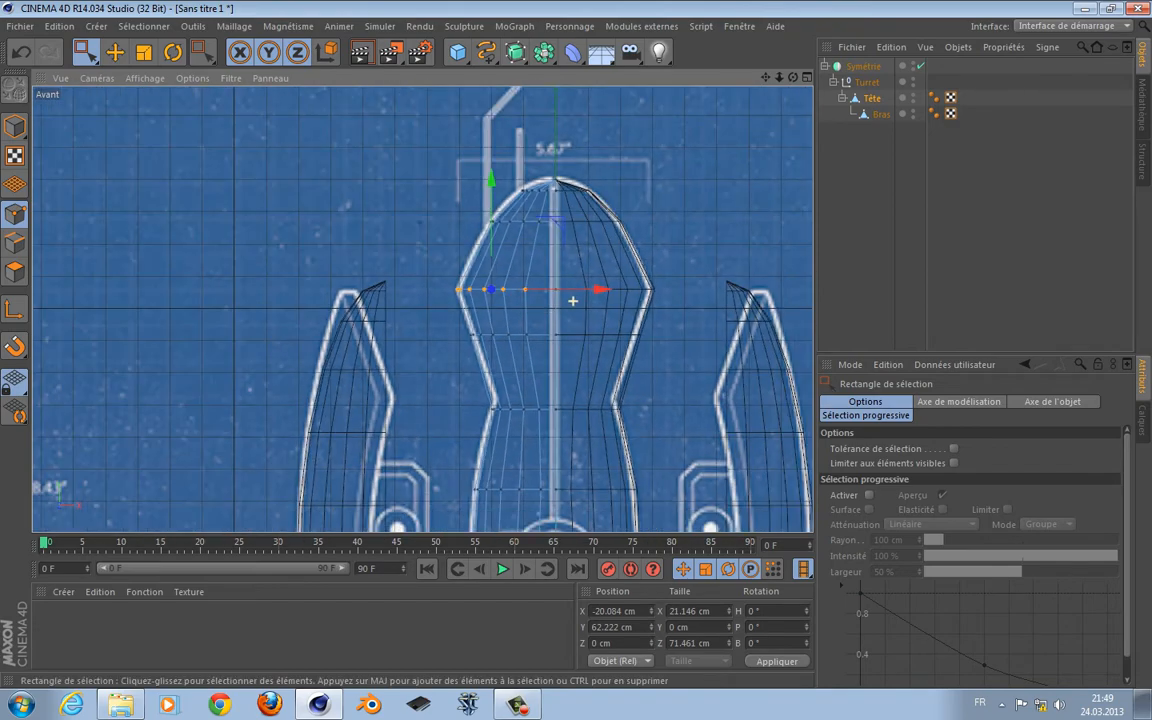
scroll(586, 360, down, 4)
alt+middle_drag(586, 440, 504, 173)
middle_click(504, 173)
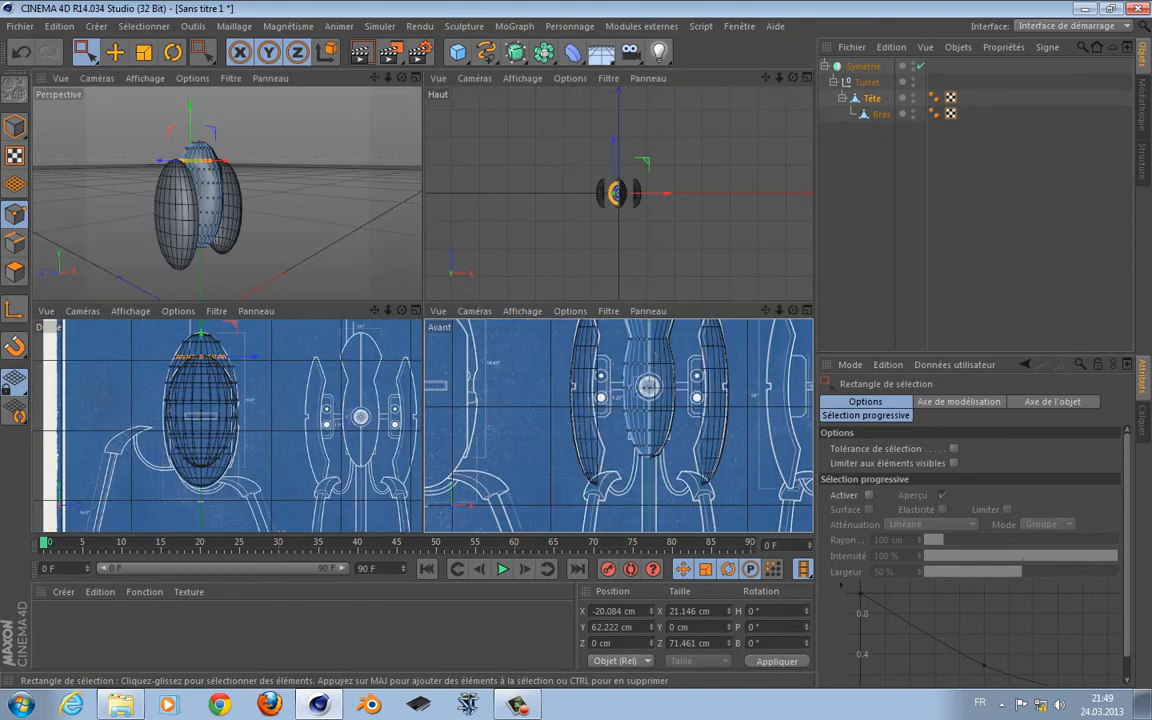
middle_click(352, 196)
alt+drag(440, 309, 422, 309)
middle_click(422, 309)
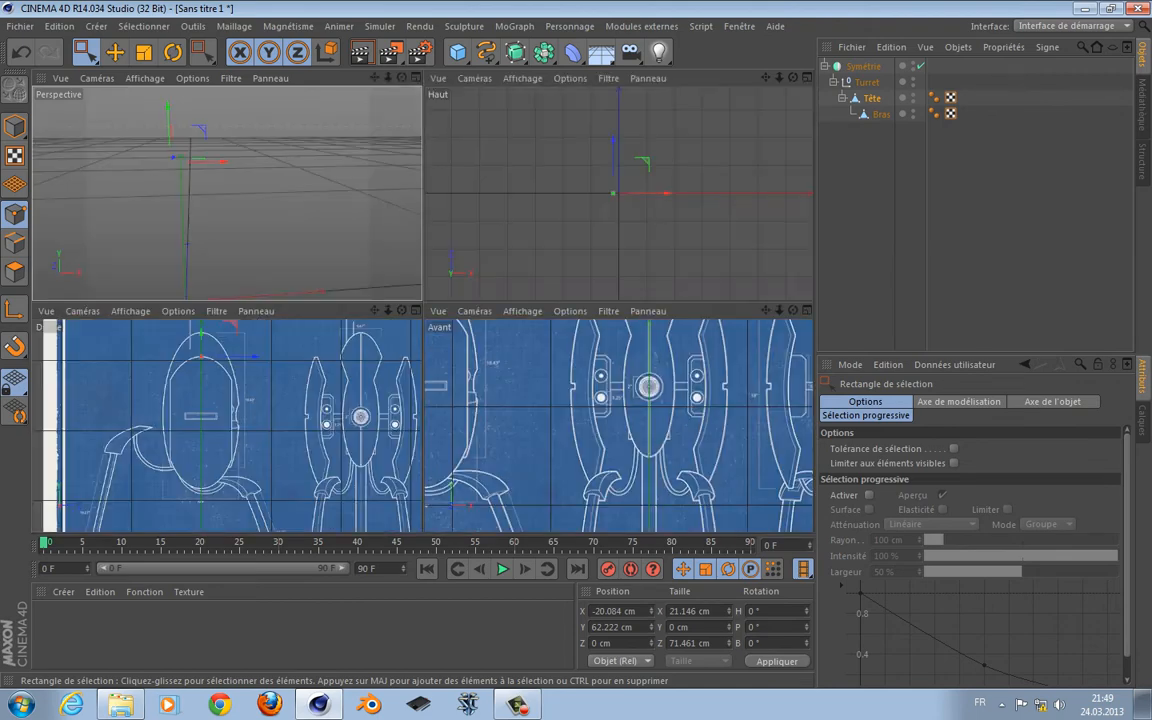
middle_click(600, 370)
alt+middle_drag(600, 370, 591, 535)
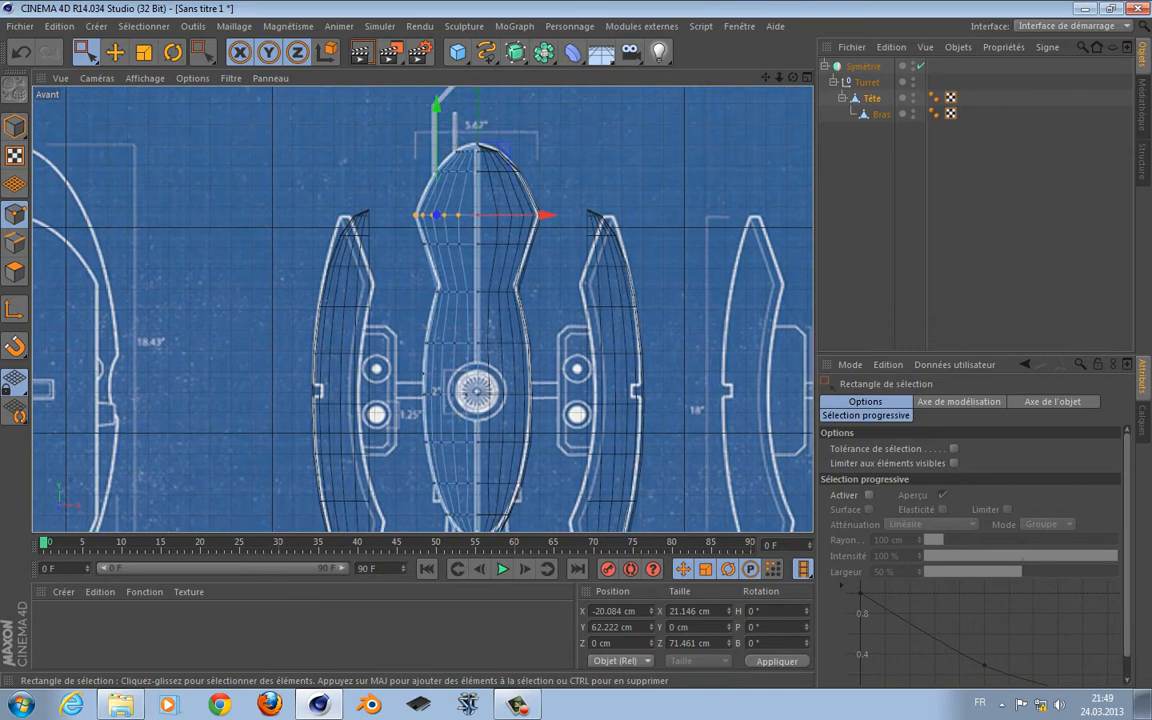
- Cut a new loop around Tête between its widest row and the row above, using the Knife in Boucle mode
scroll(424, 309, up, 5)
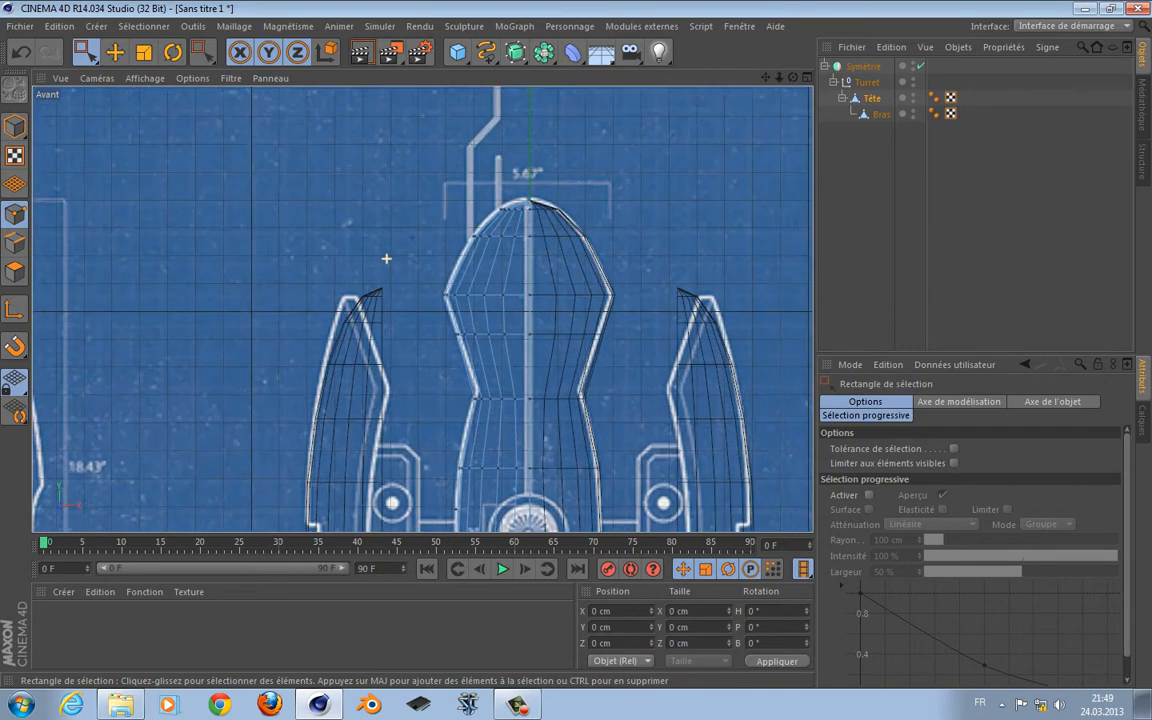
alt+middle_drag(470, 309, 378, 327)
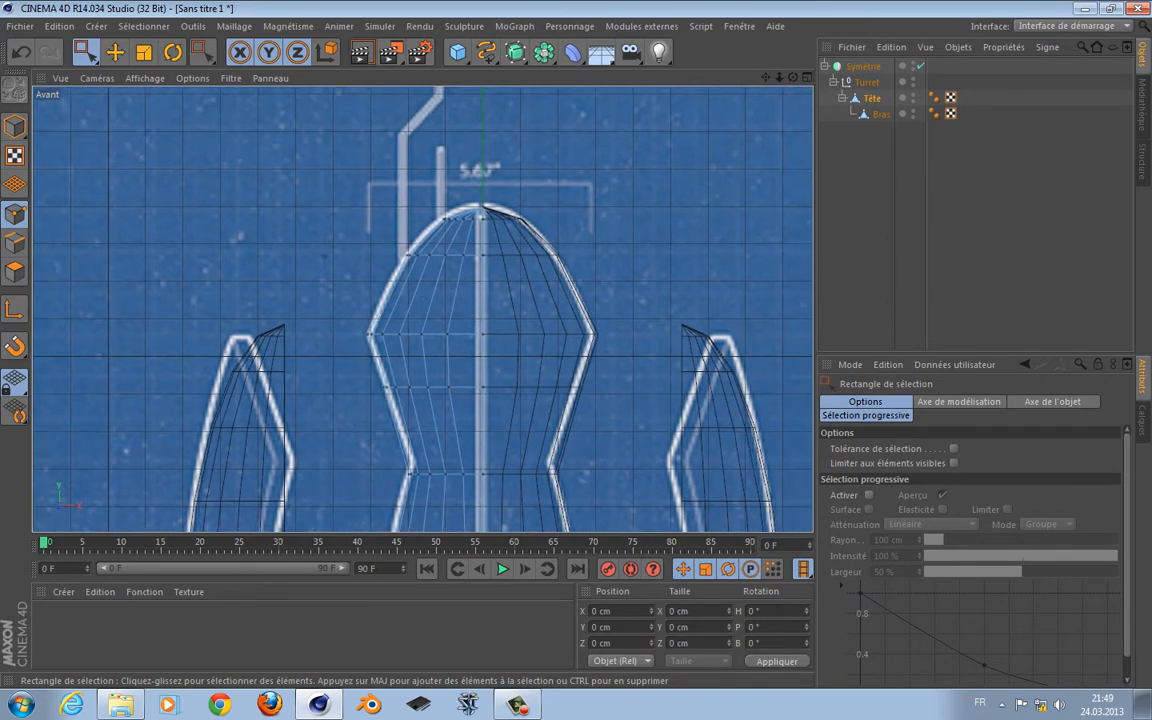
key(k)
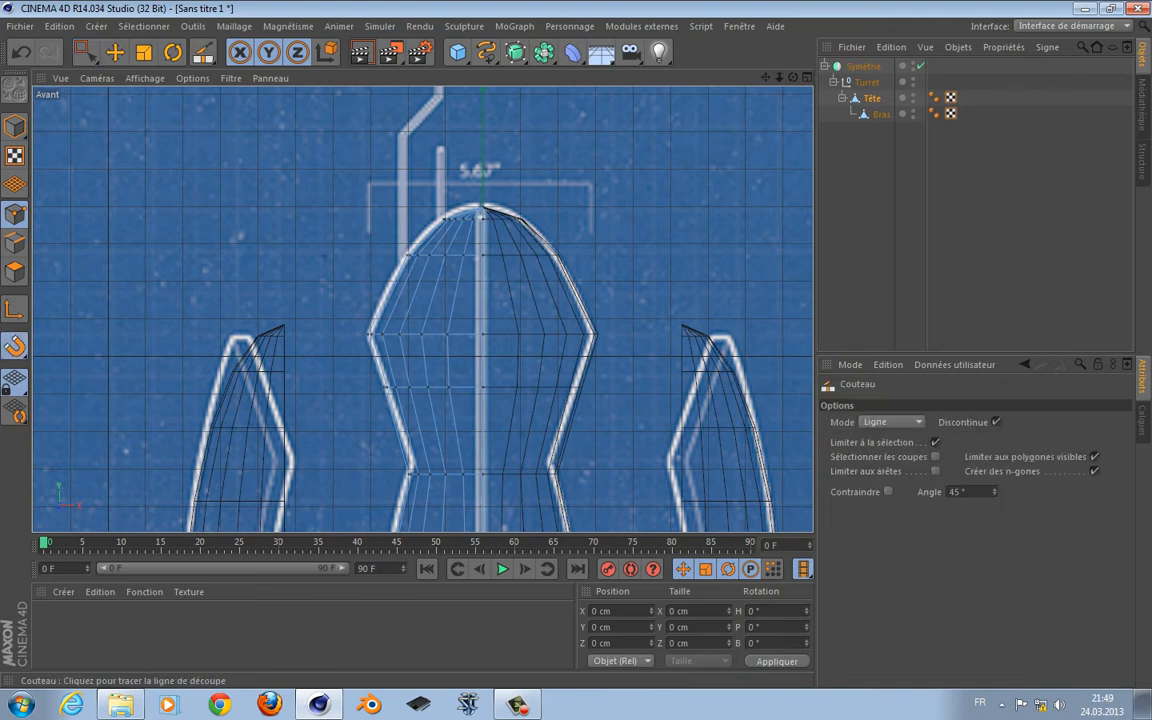
click(892, 422)
click(878, 486)
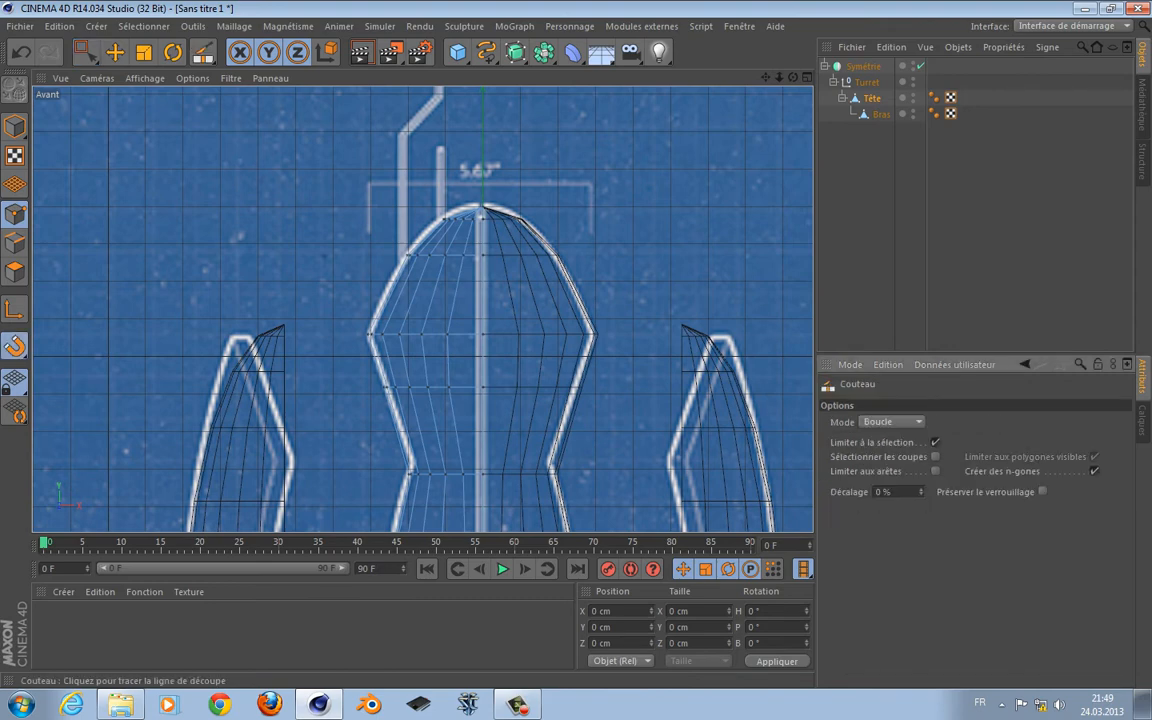
middle_click(486, 290)
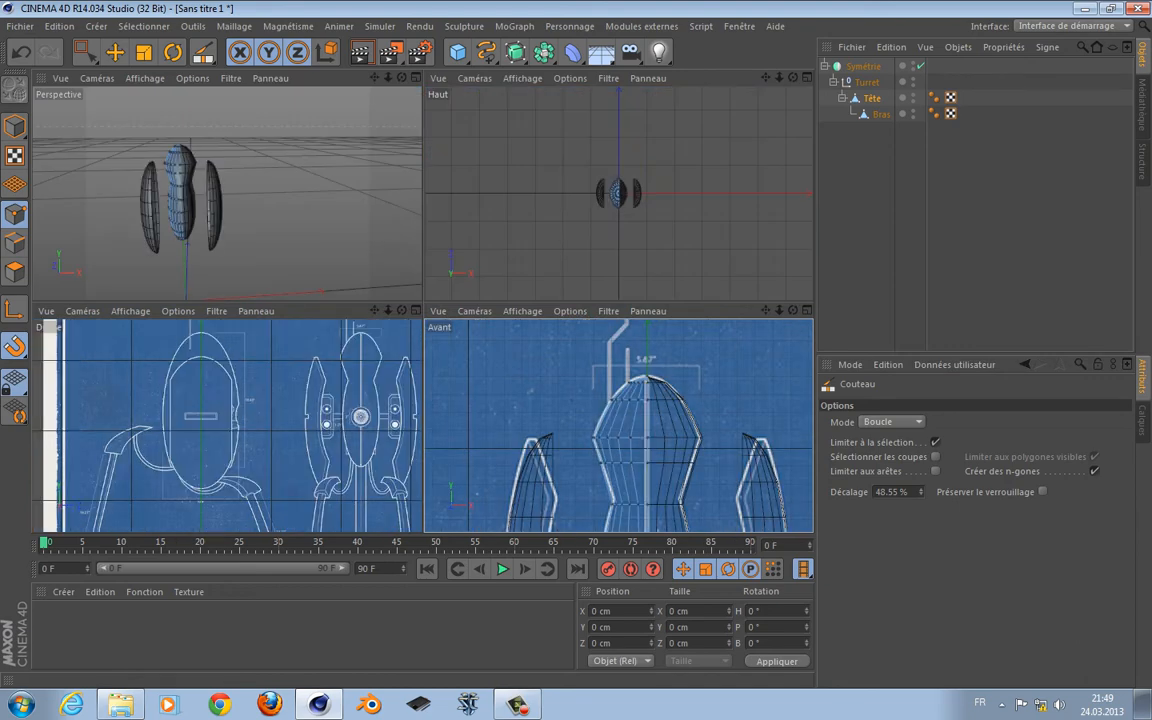
middle_click(390, 255)
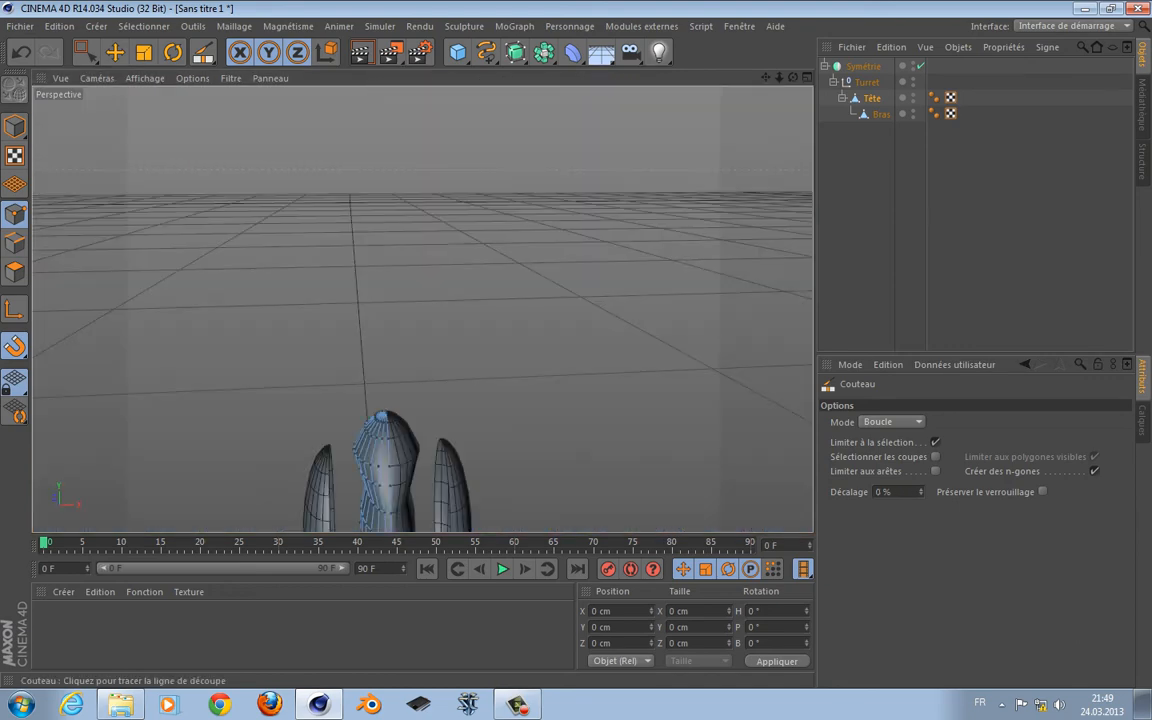
scroll(460, 425, up, 6)
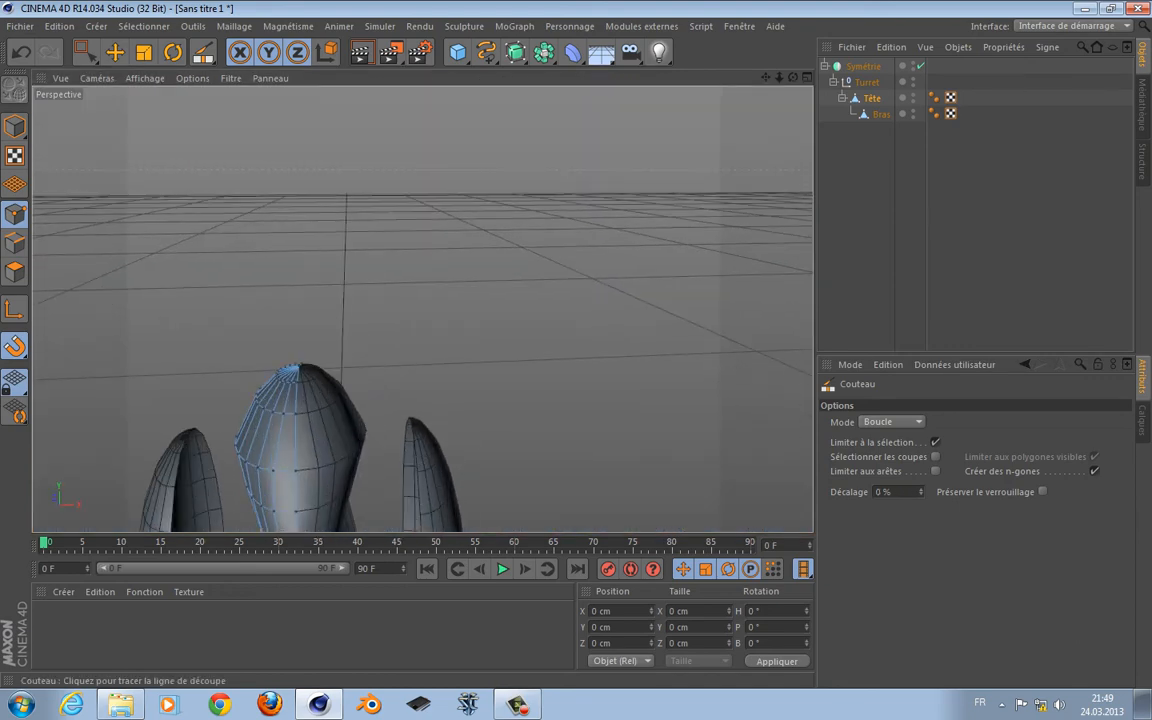
alt+middle_drag(410, 394, 576, 302)
scroll(527, 302, up, 2)
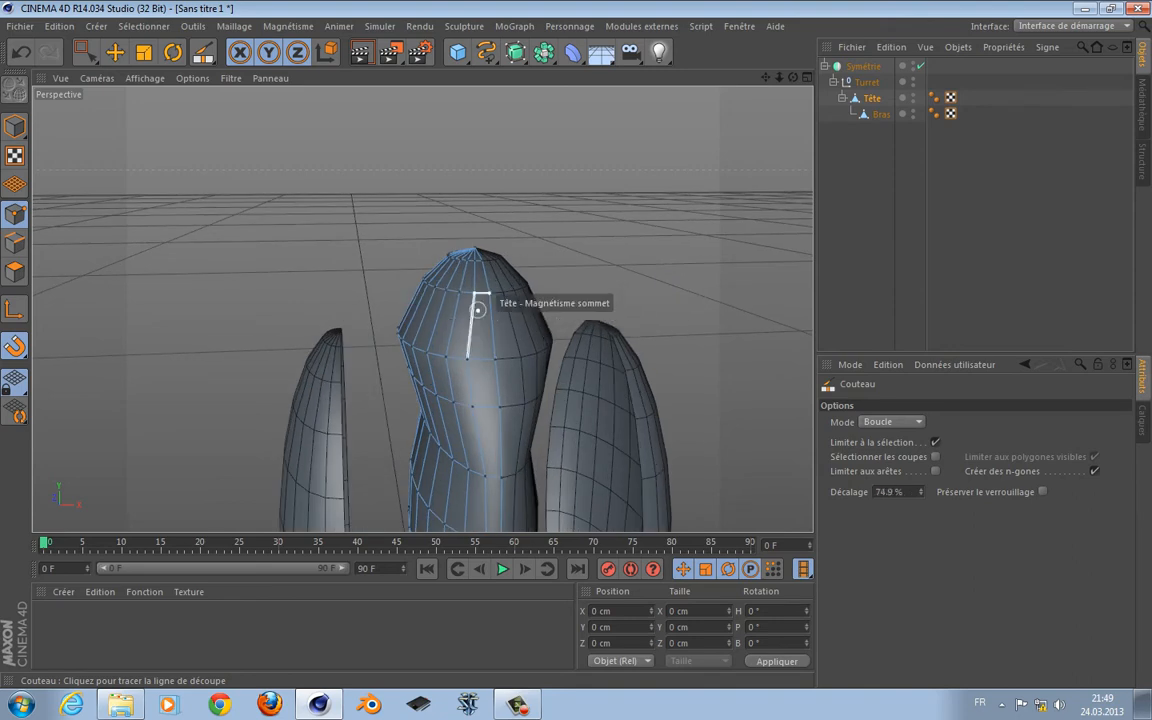
key(0)
drag(258, 189, 359, 247)
key(k)
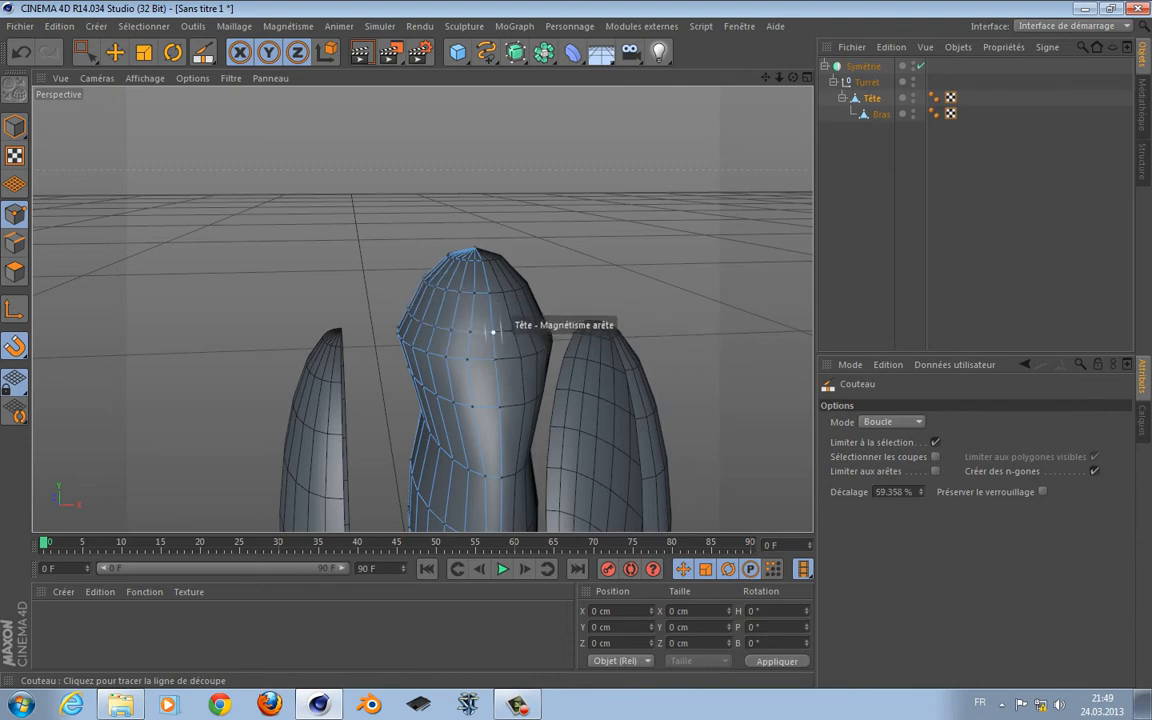
- Raise Tête's newly cut row to Y about 72.4 cm and shift its off-centre points outward to X about -18.2 cm, following the blueprint
middle_click(516, 363)
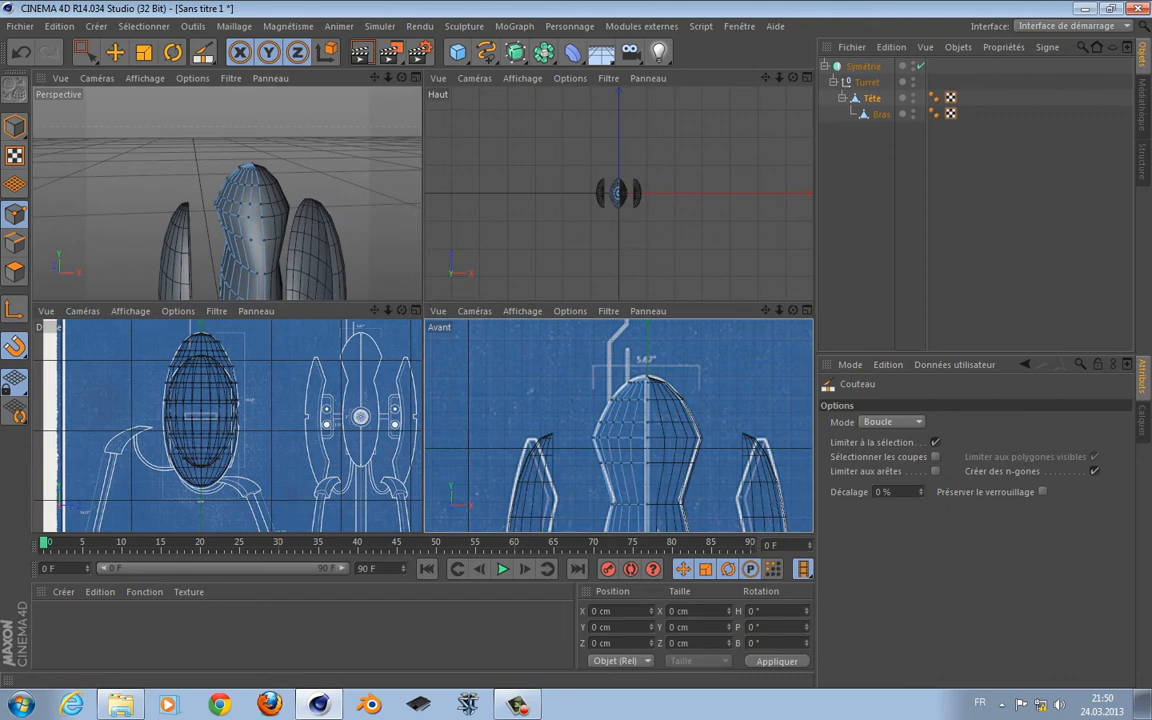
middle_click(516, 363)
scroll(516, 363, down, 3)
scroll(516, 363, up, 5)
alt+middle_drag(516, 363, 468, 337)
scroll(290, 265, up, 3)
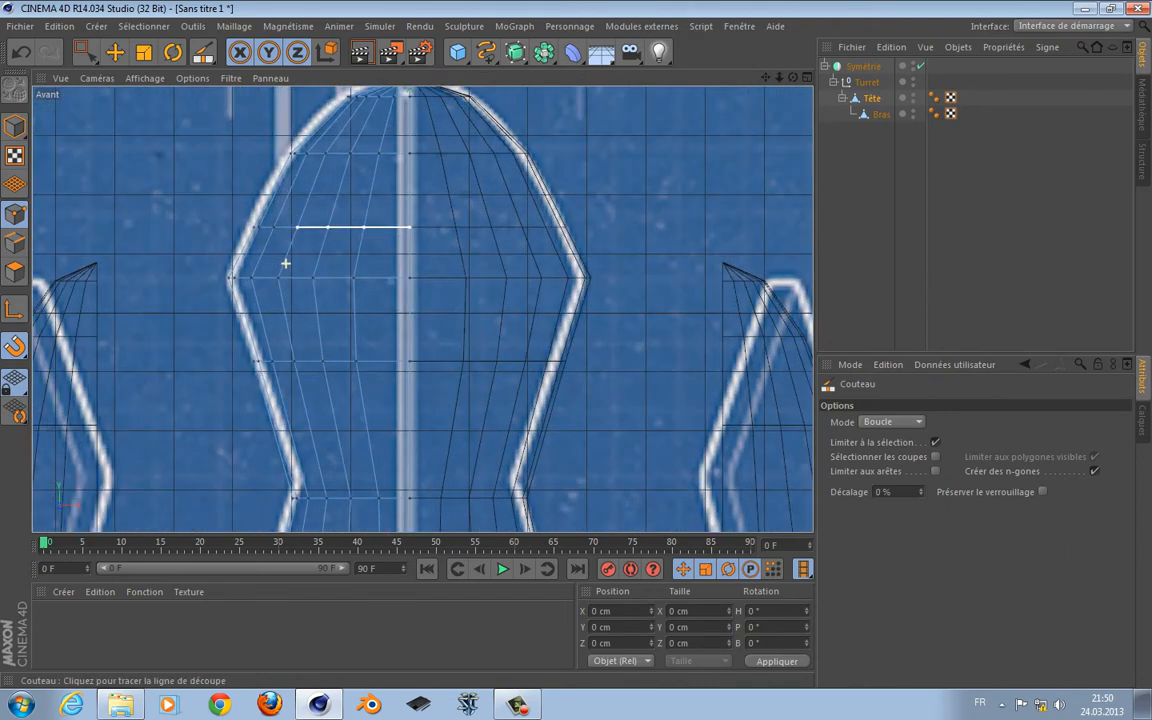
alt+middle_drag(364, 253, 423, 310)
key(0)
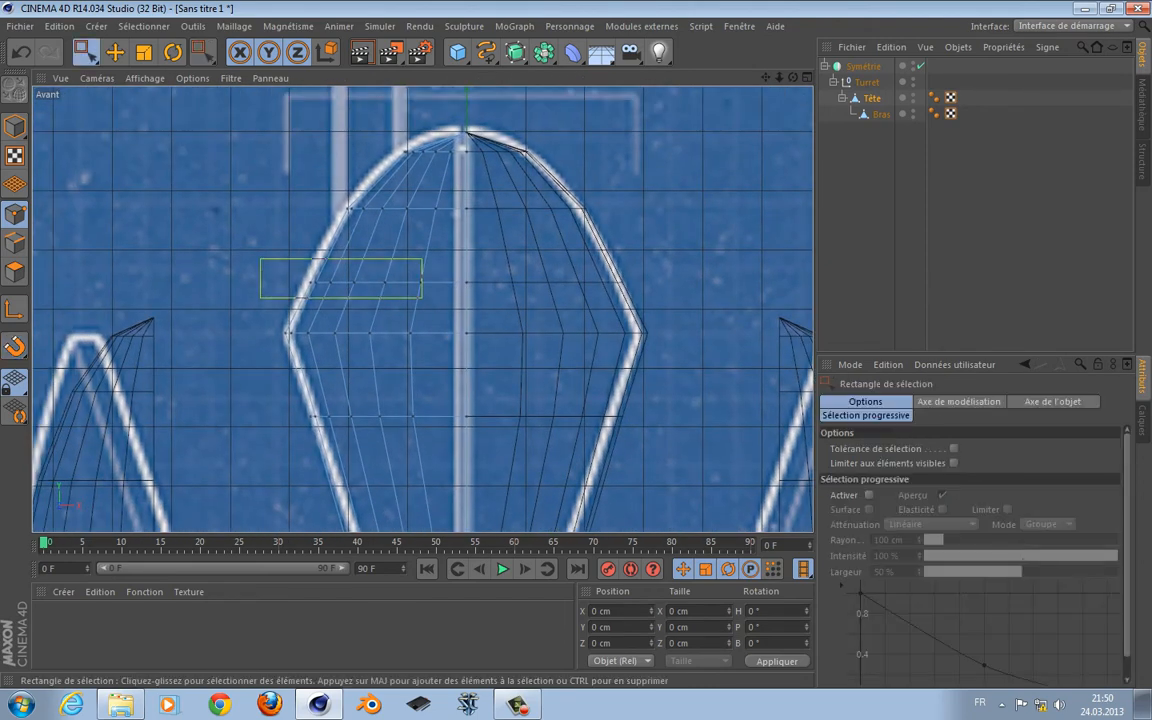
drag(366, 178, 366, 170)
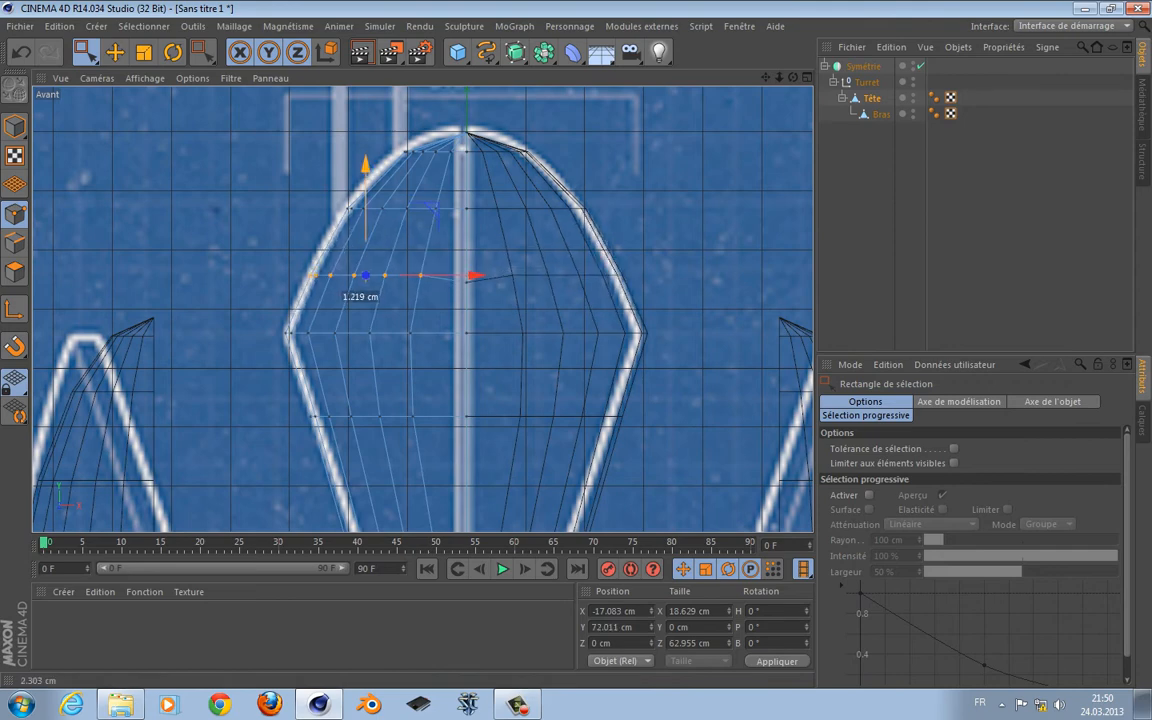
key(ctrl+z)
drag(348, 247, 252, 300)
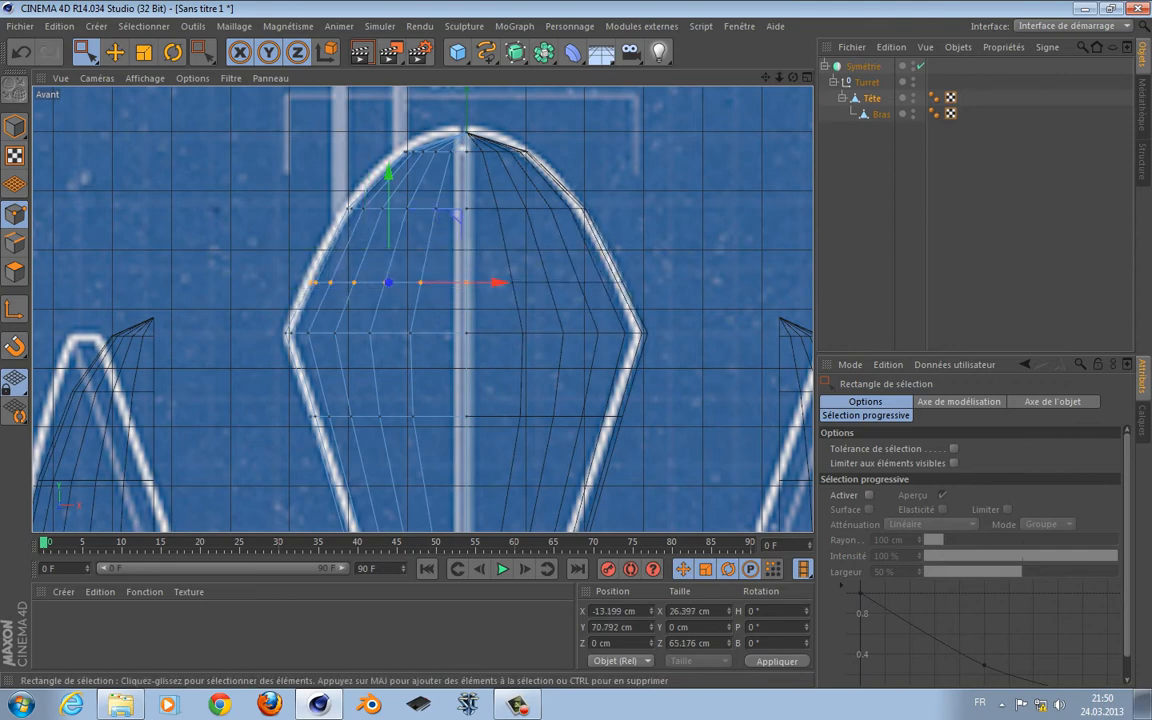
mouse_move(389, 210)
mouse_down()
mouse_move(385, 187)
mouse_move(389, 199)
mouse_up()
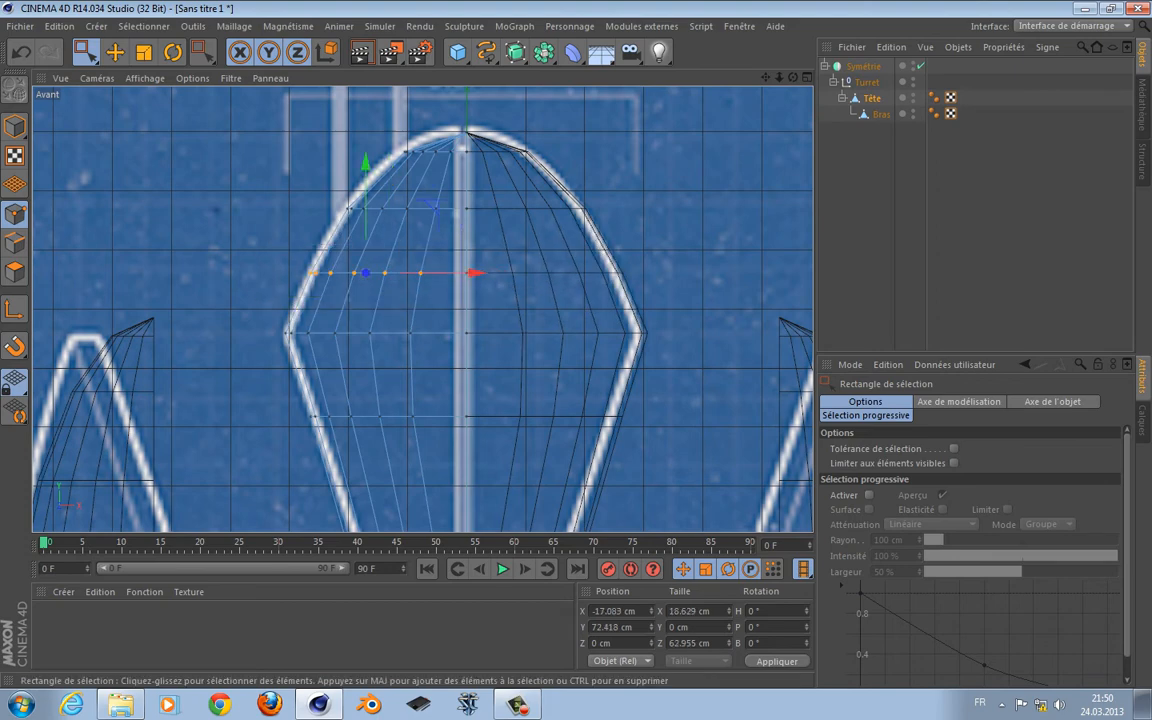
drag(440, 272, 434, 272)
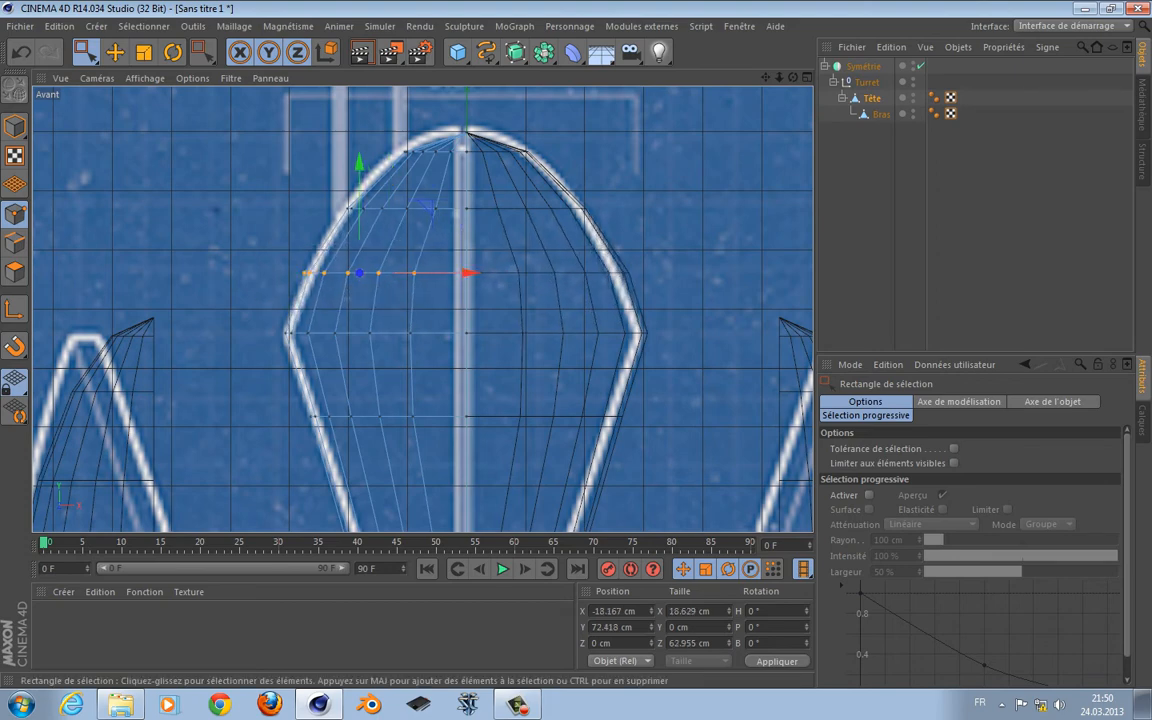